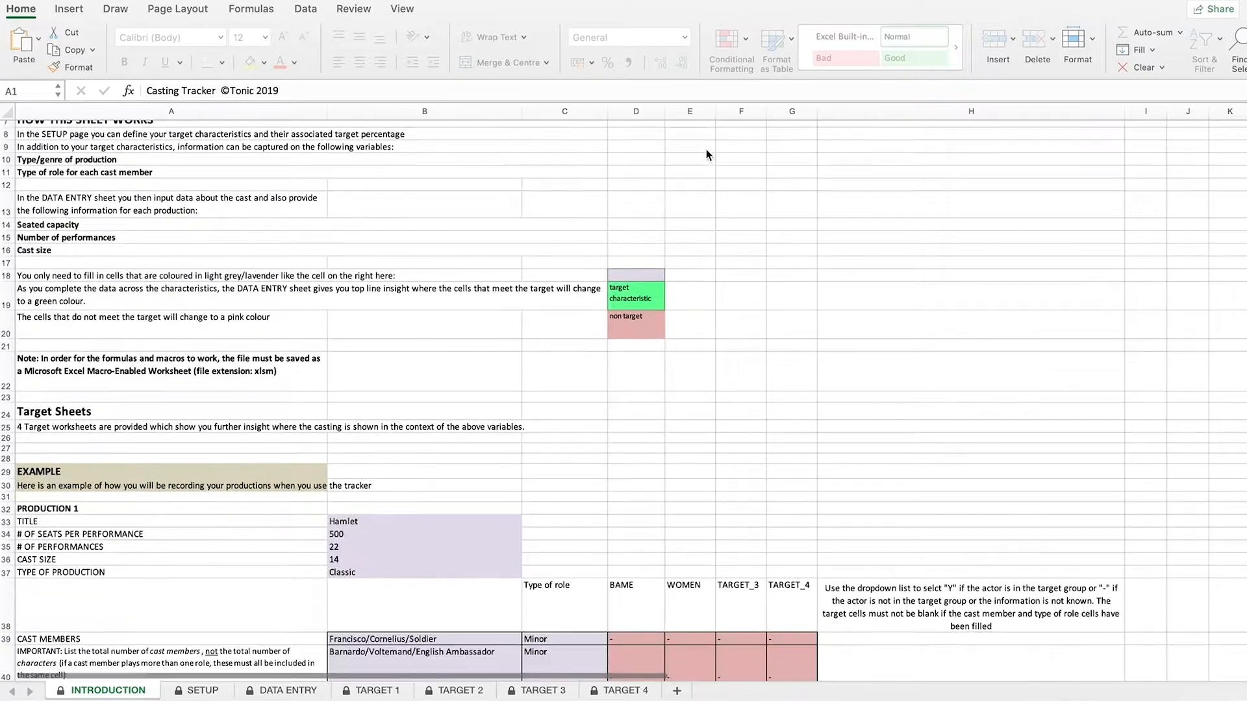
- On the SETUP sheet, set the time period's start date to 01.11.19 and its end date to 31.10.20
{"action": "scroll", "coordinate": [708, 154], "scroll_direction": "down", "scroll_amount": 2}
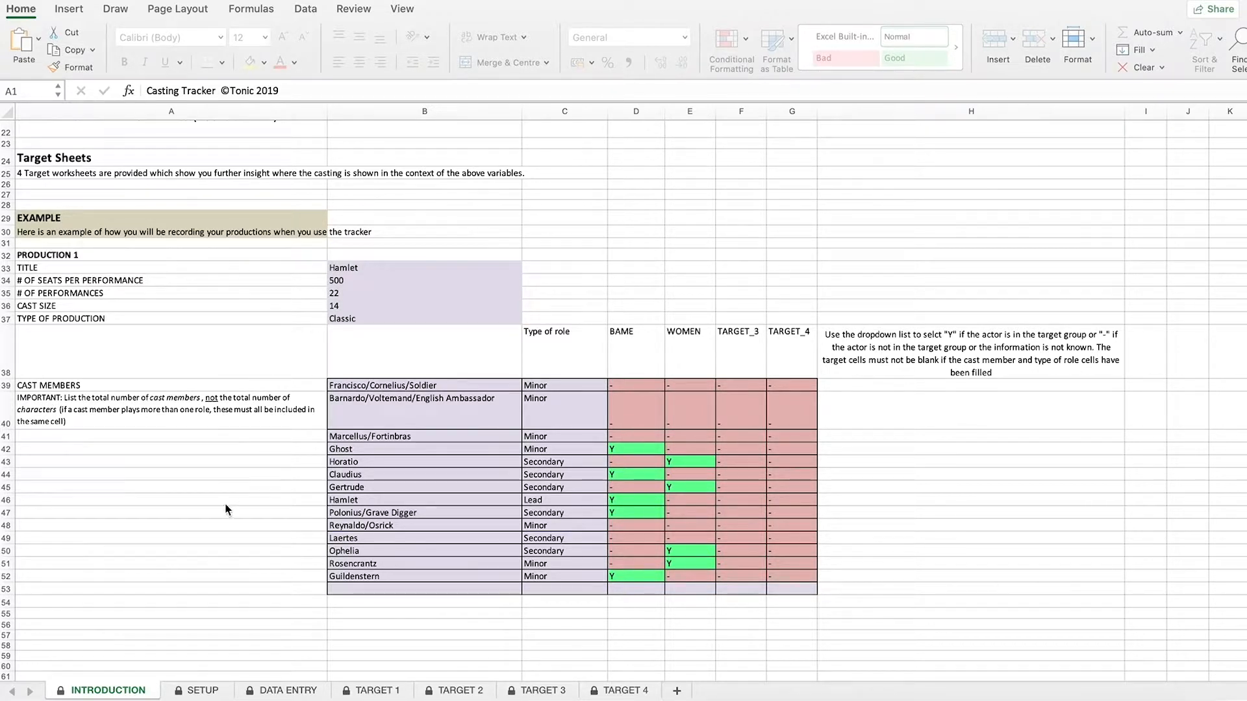
{"action": "left_click", "coordinate": [195, 690]}
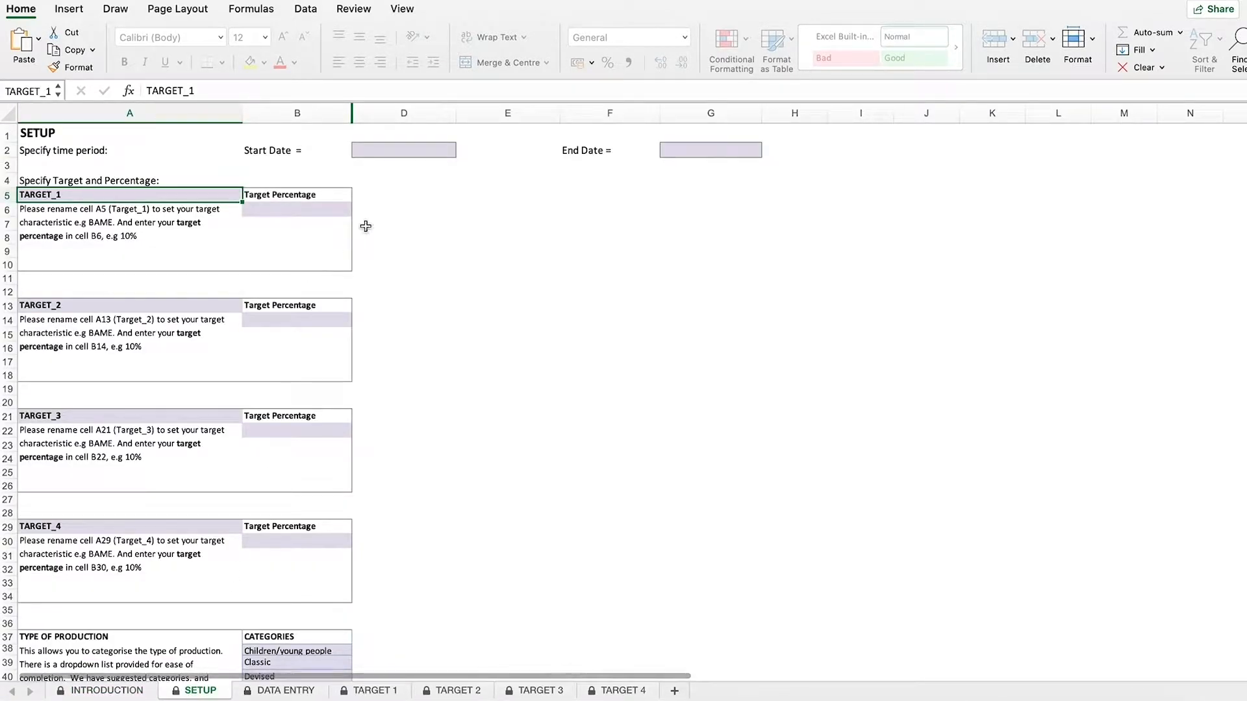
{"action": "left_click", "coordinate": [399, 151]}
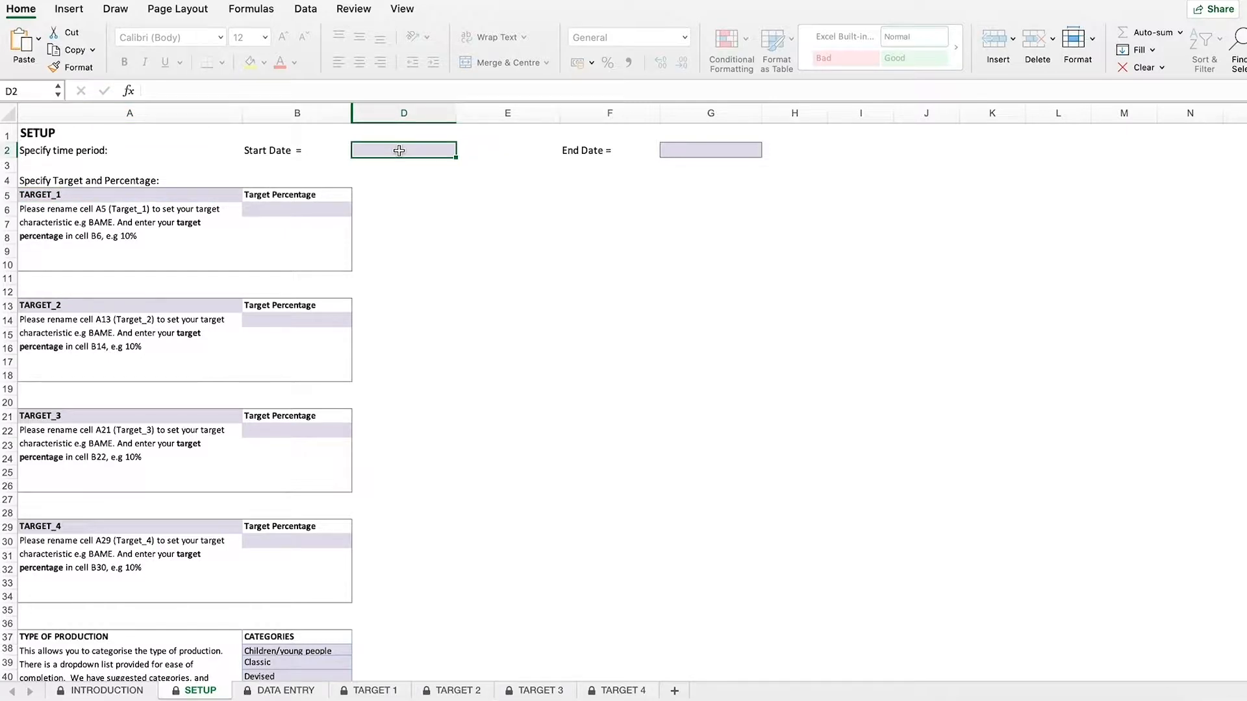
{"action": "type", "text": "01.11.19"}
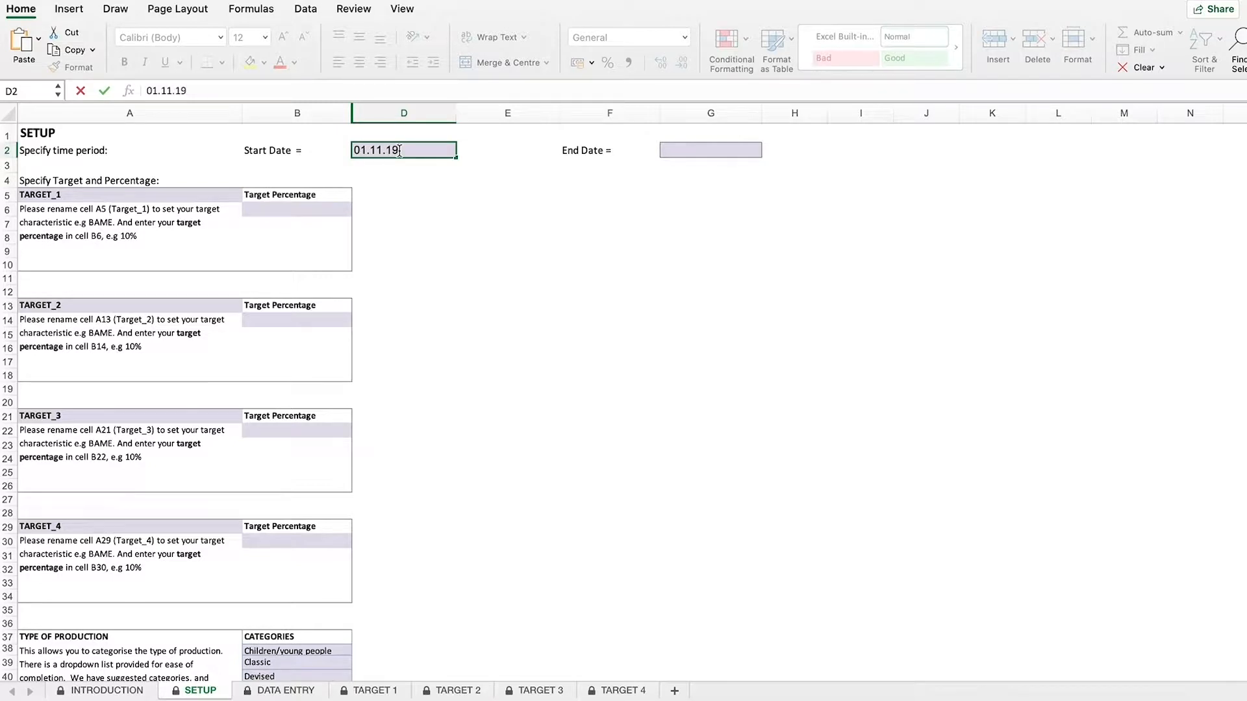
{"action": "left_click", "coordinate": [678, 150]}
{"action": "type", "text": "31.10.20"}
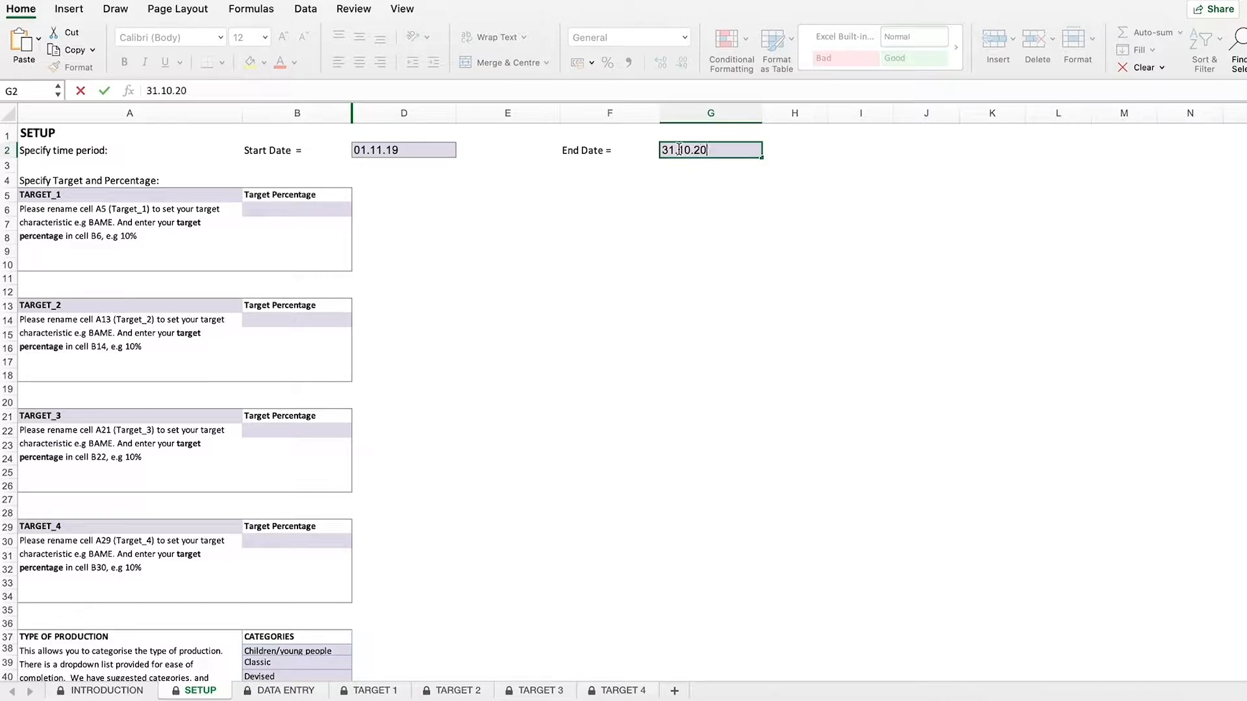
{"action": "left_click", "coordinate": [690, 204]}
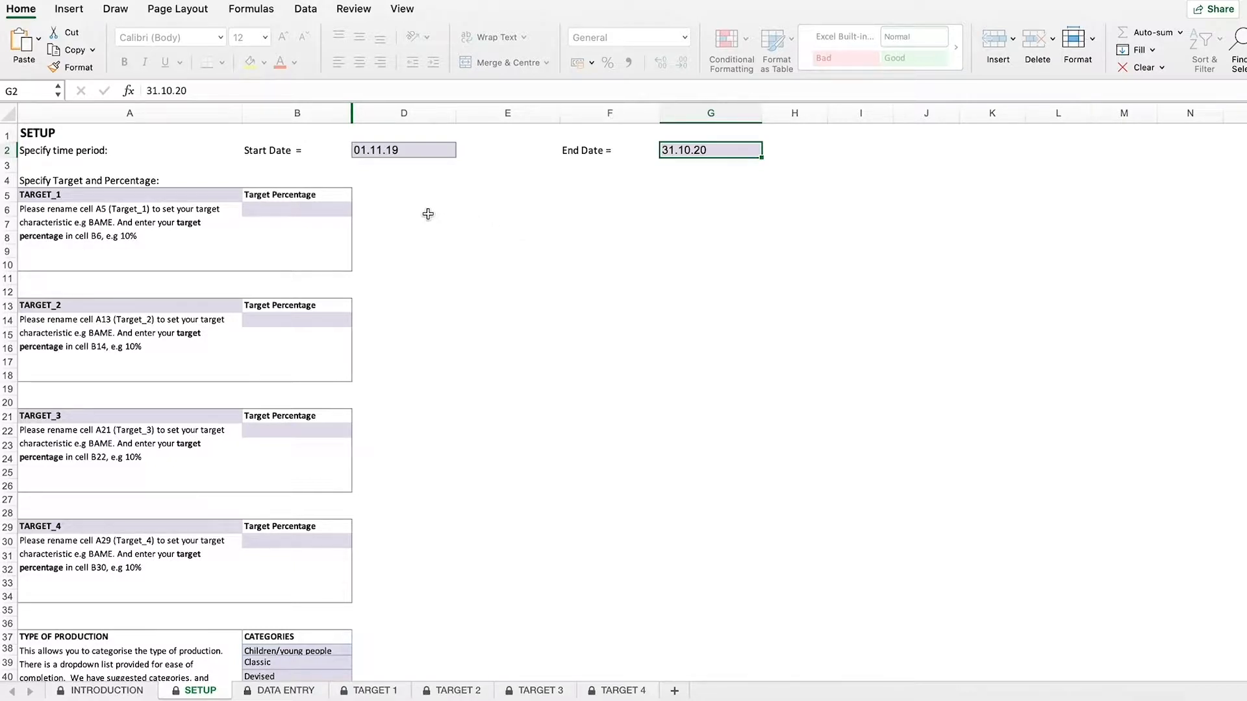
- Rename the TARGET_1 characteristic to BAME and the TARGET_2 characteristic to Women 50+
{"action": "left_click", "coordinate": [198, 195]}
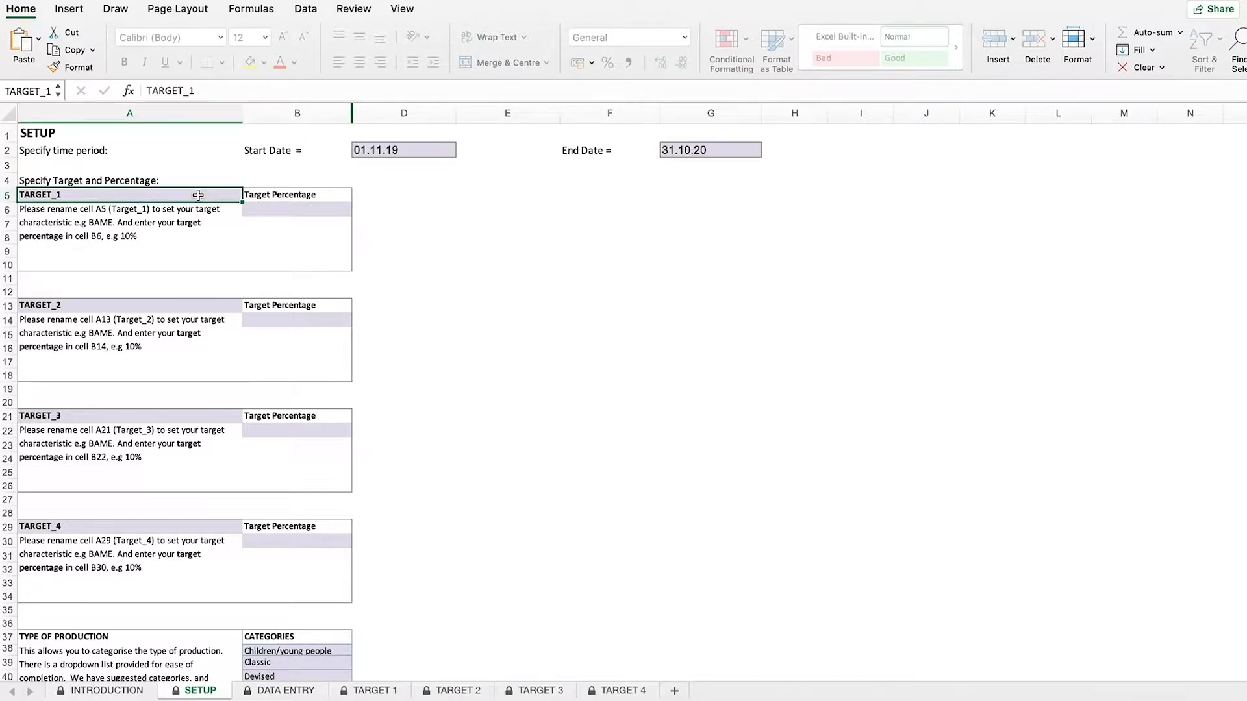
{"action": "type", "text": "BAME"}
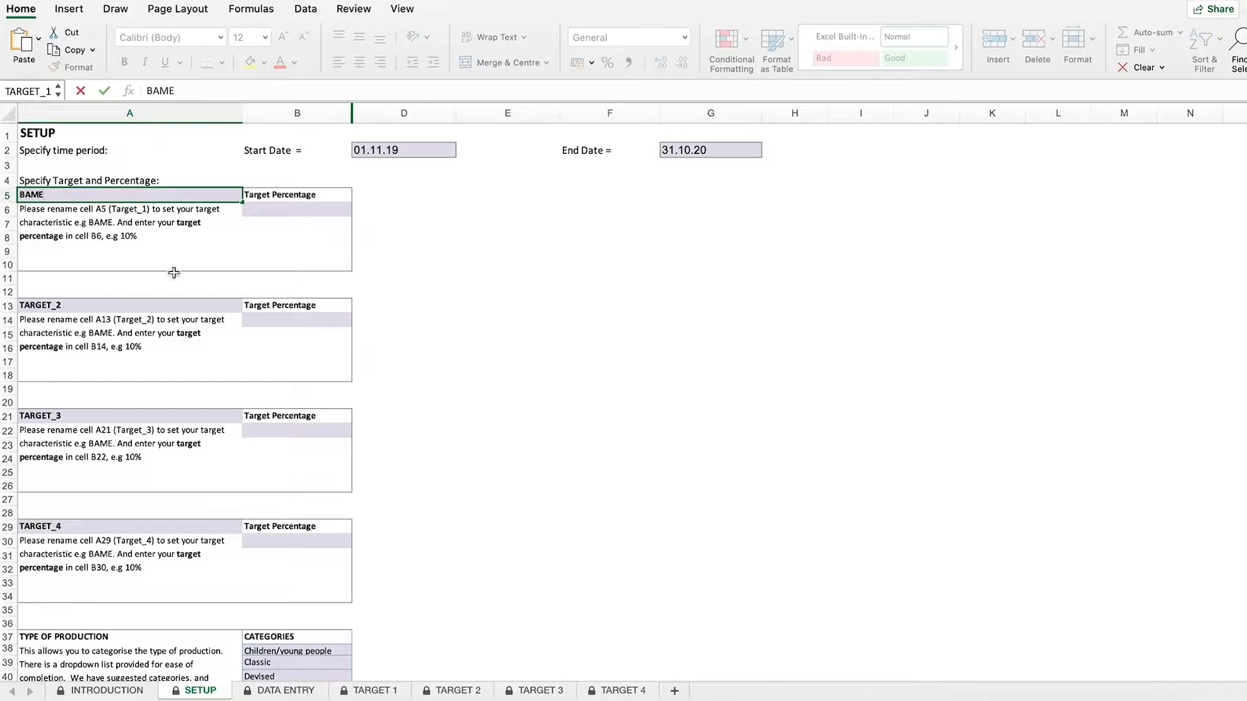
{"action": "left_click", "coordinate": [173, 307]}
{"action": "key", "text": "Delete"}
{"action": "type", "text": "Women 50+"}
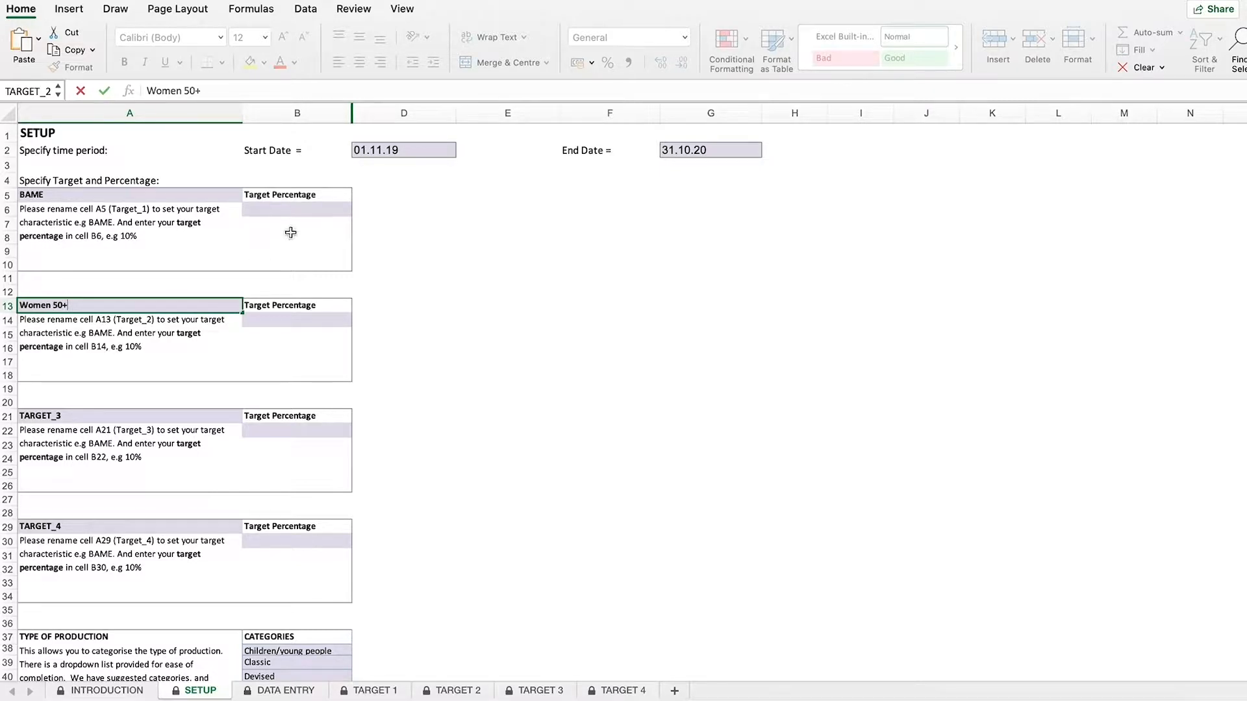
- Set the target percentage to 35% for BAME and 15% for Women 50+
{"action": "left_click", "coordinate": [298, 209]}
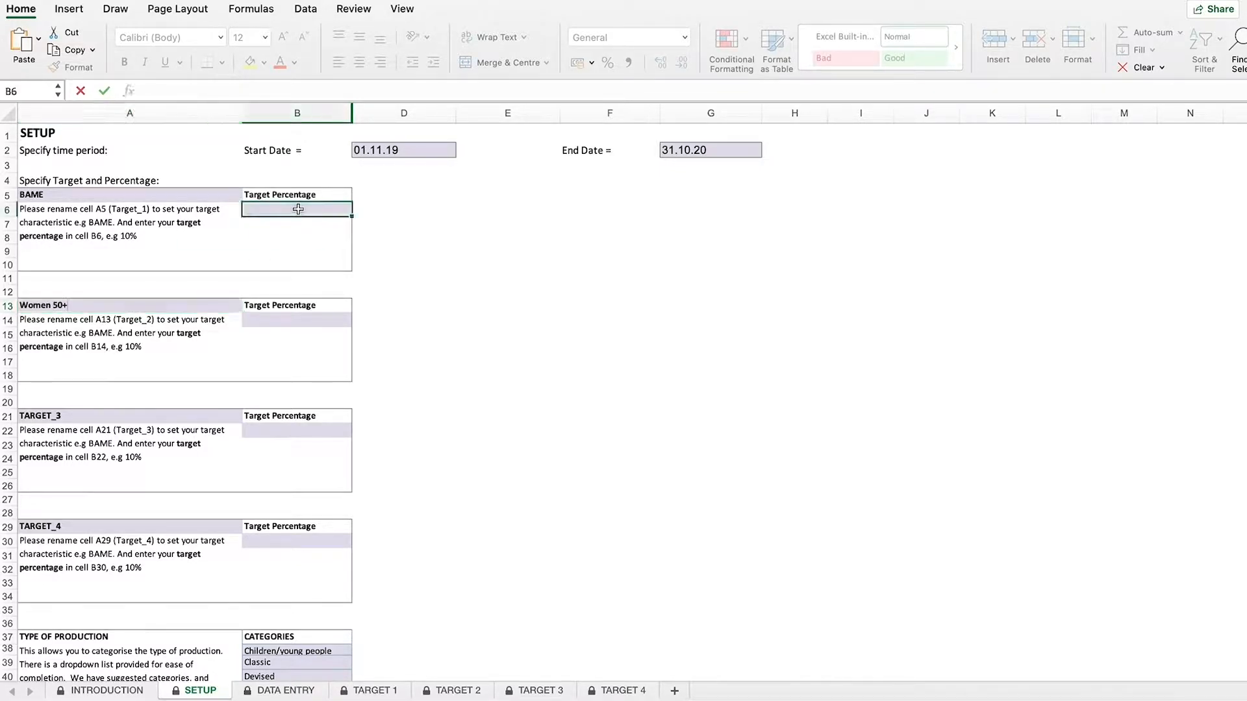
{"action": "type", "text": "35%"}
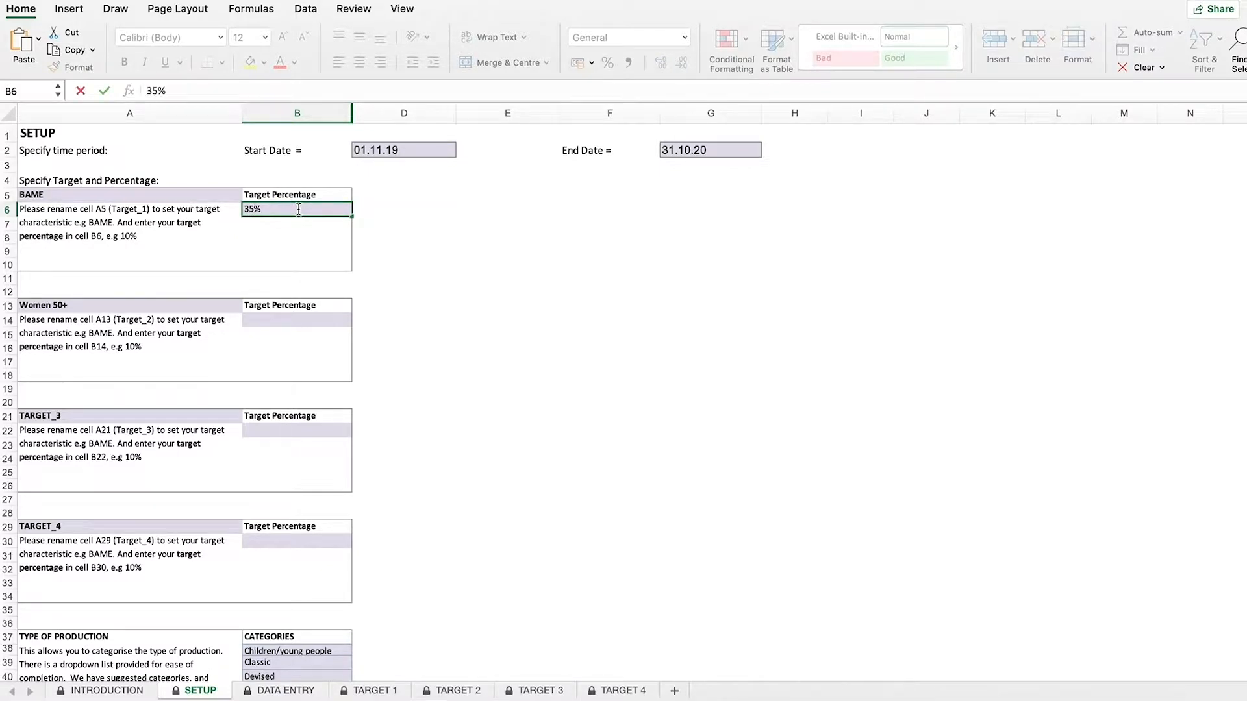
{"action": "left_click", "coordinate": [289, 318]}
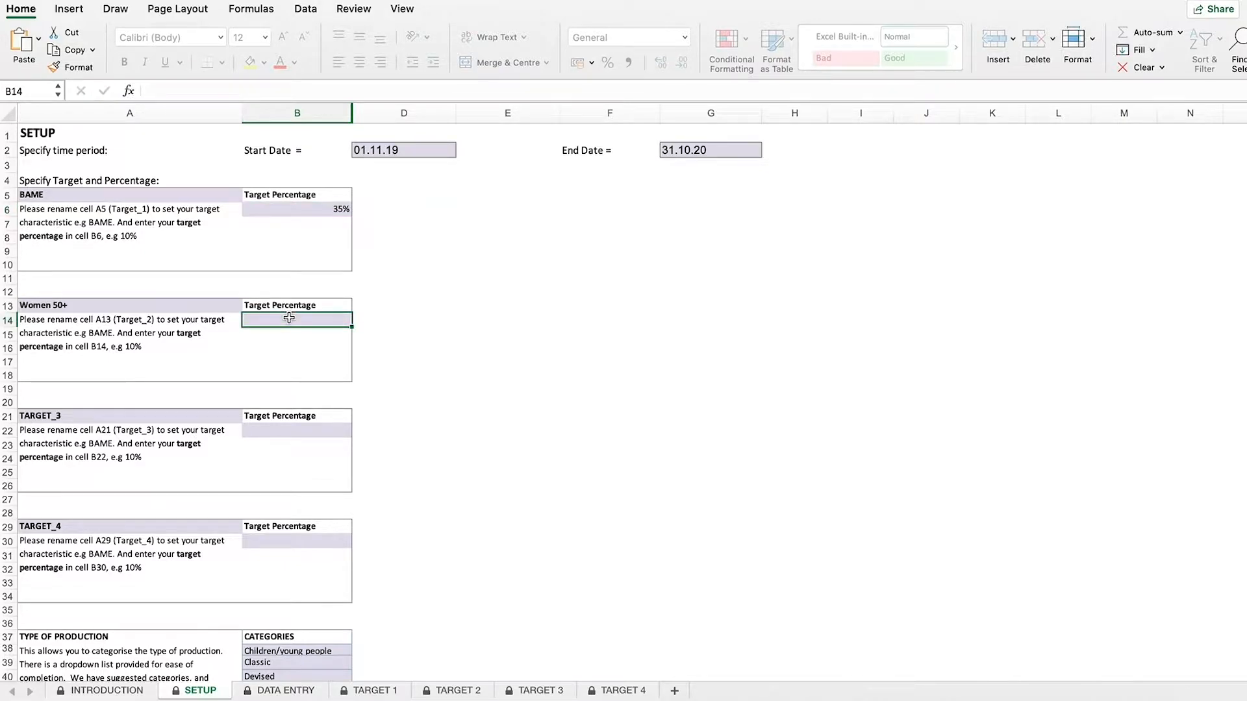
{"action": "type", "text": "15%"}
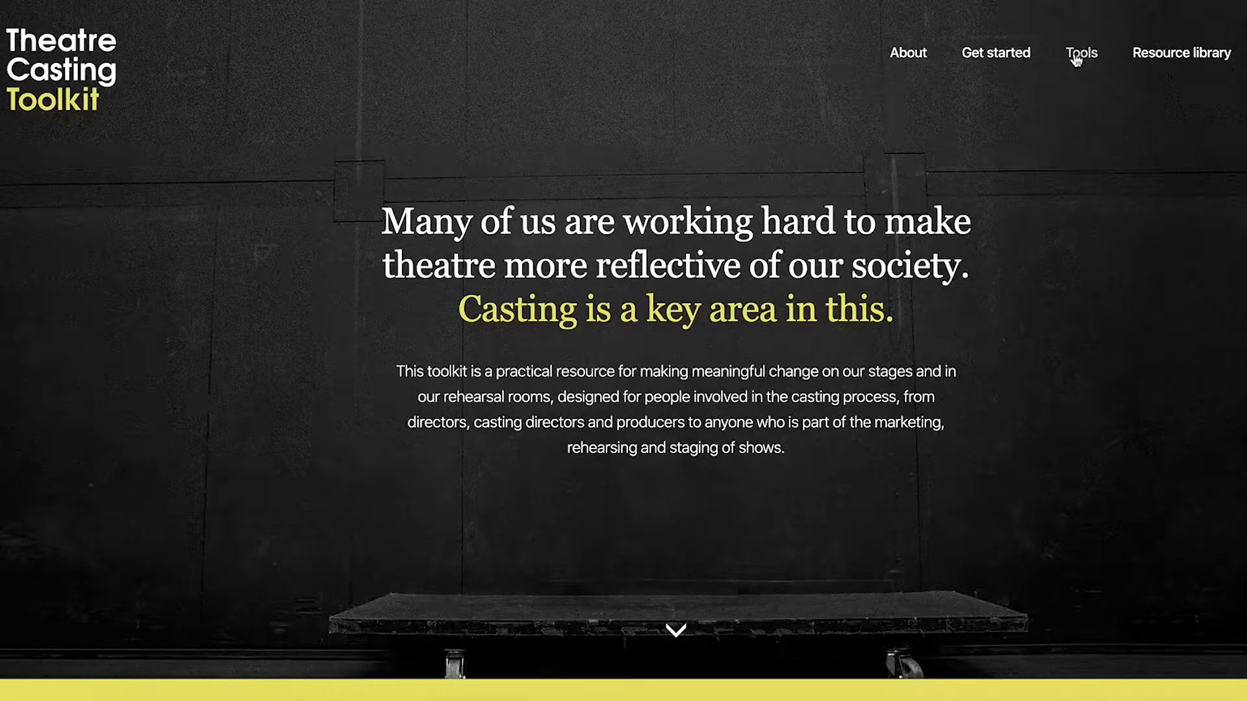
- Switch to the Theatre Casting Toolkit website and go to the Tracker among its tools to access the accompanying files
{"action": "left_click", "coordinate": [1077, 51]}
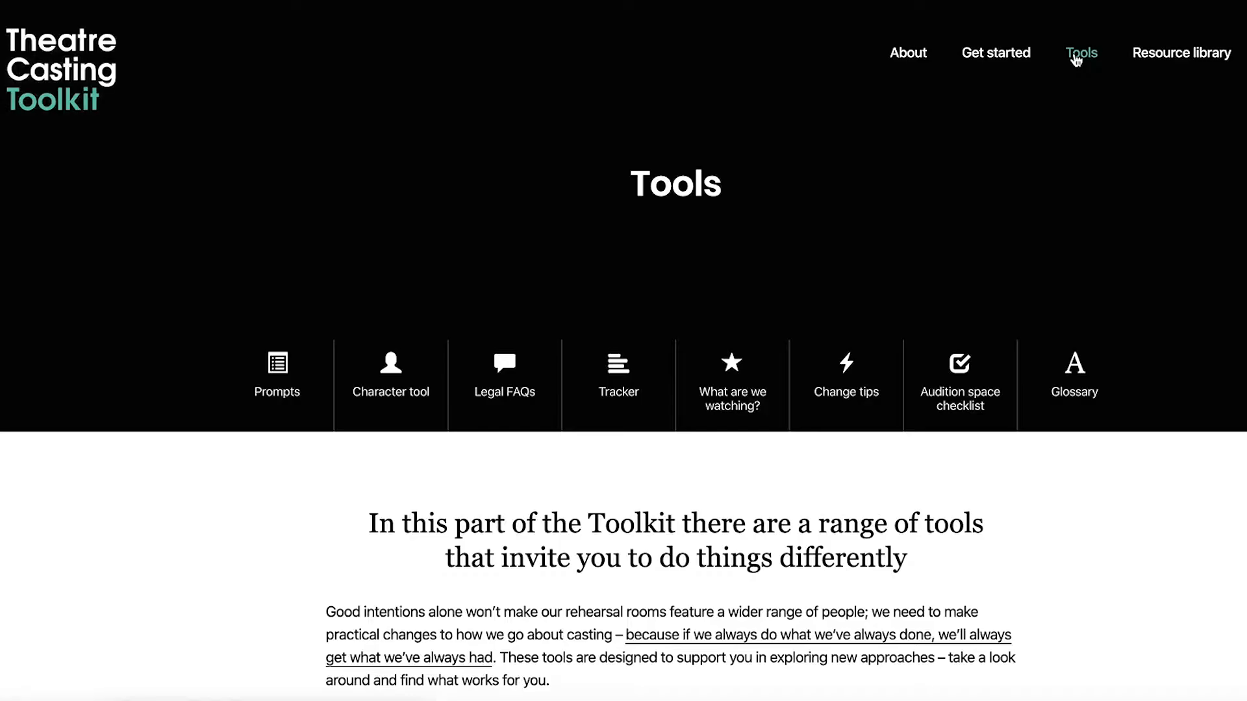
{"action": "scroll", "coordinate": [634, 231], "scroll_direction": "down", "scroll_amount": 3}
{"action": "left_click", "coordinate": [634, 232]}
{"action": "scroll", "coordinate": [578, 513], "scroll_direction": "down", "scroll_amount": 15}
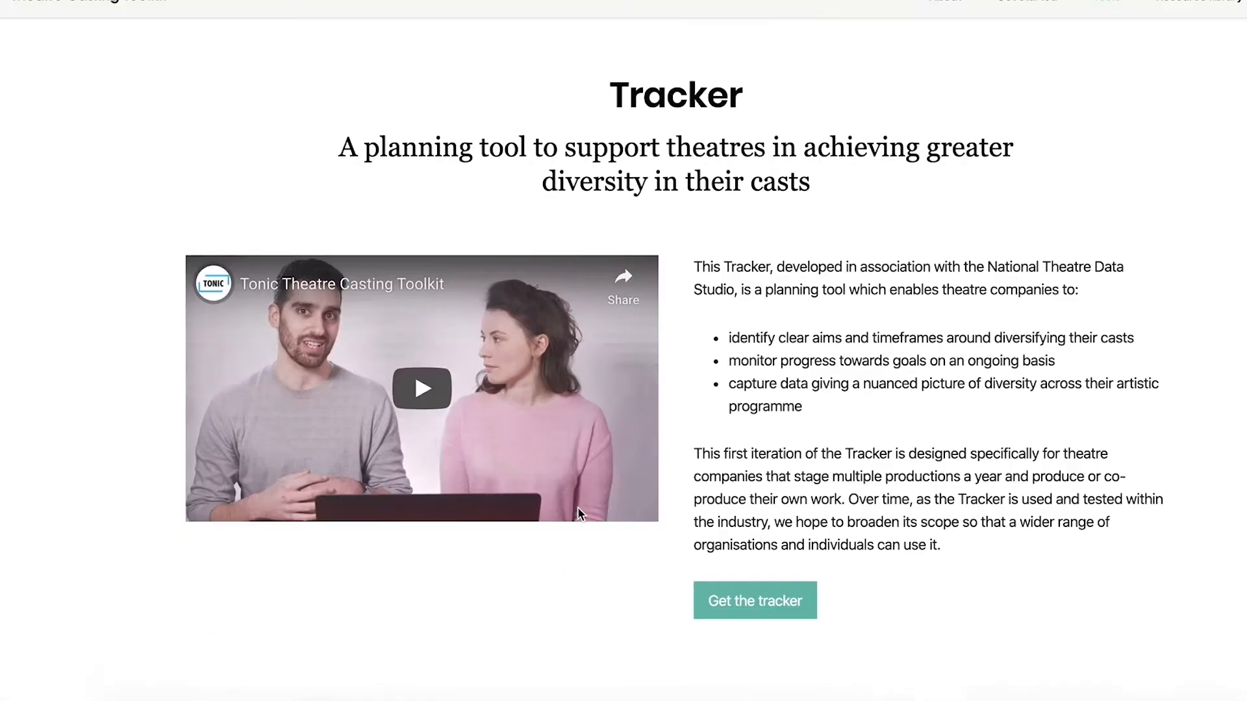
{"action": "scroll", "coordinate": [578, 506], "scroll_direction": "down", "scroll_amount": 4}
{"action": "left_click", "coordinate": [588, 474]}
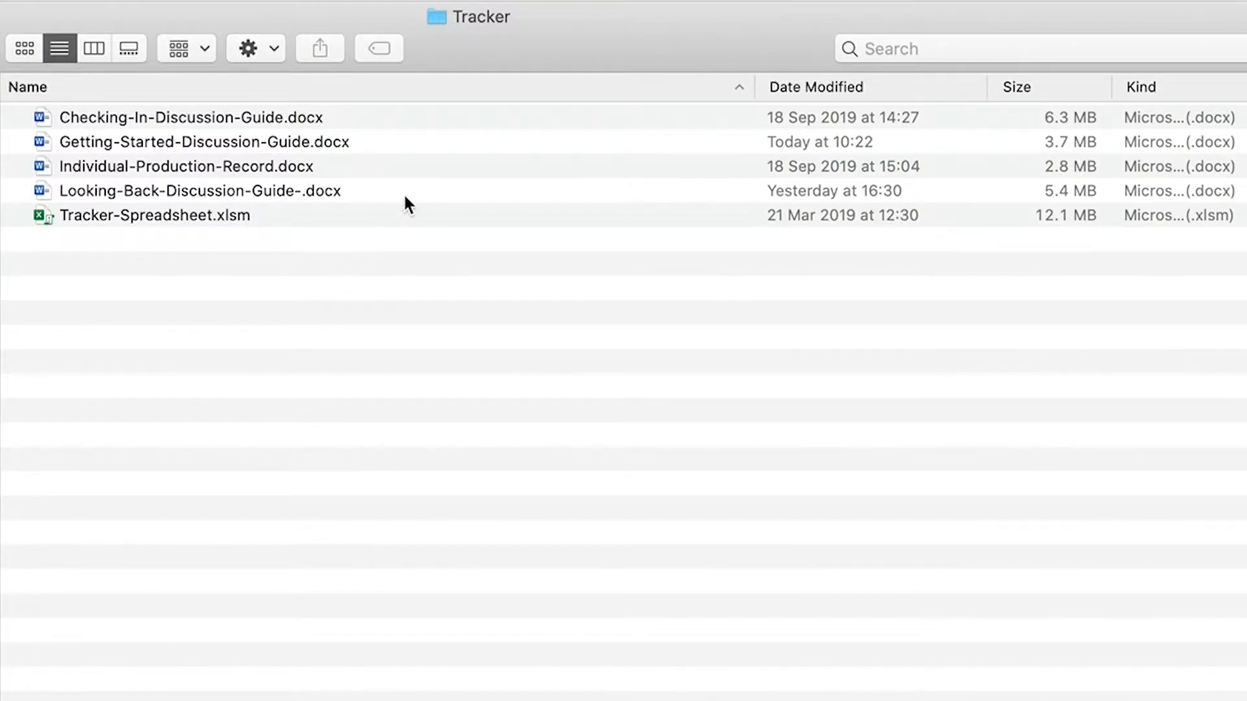
- Open Getting-Started-Discussion-Guide.docx from the Tracker folder and read through its sections on time period and target groups
{"action": "left_click", "coordinate": [436, 144]}
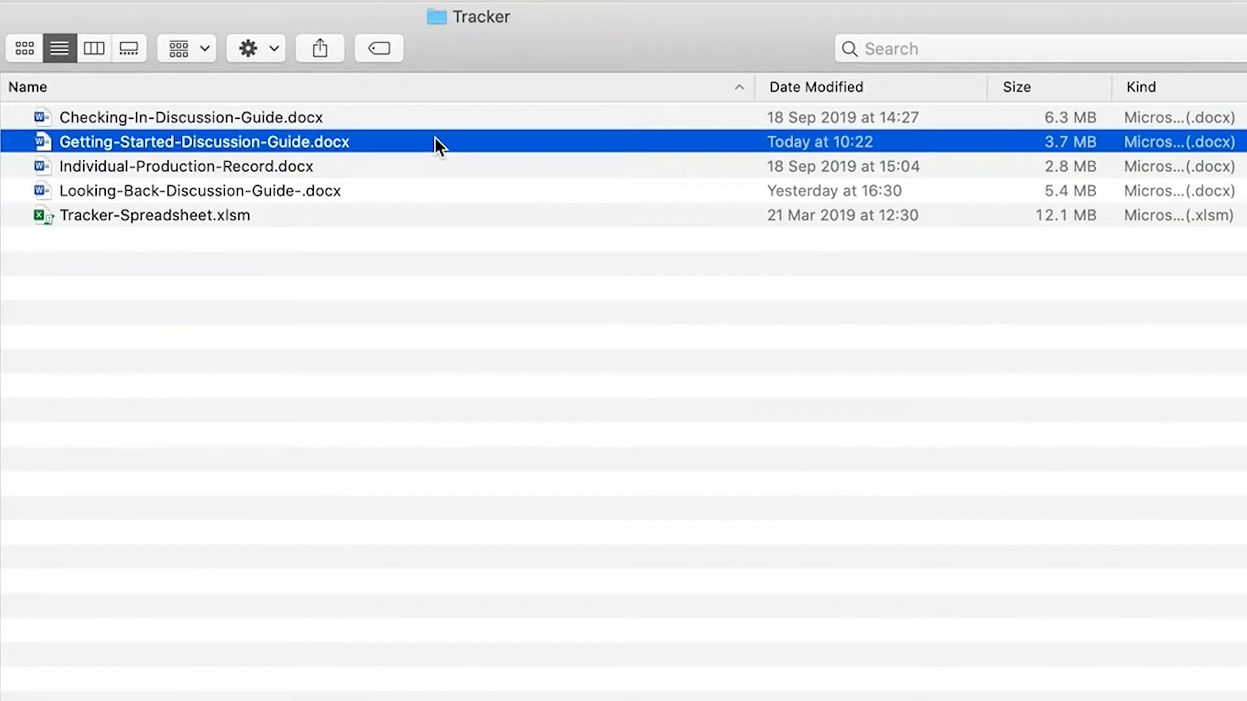
{"action": "double_click", "coordinate": [435, 141]}
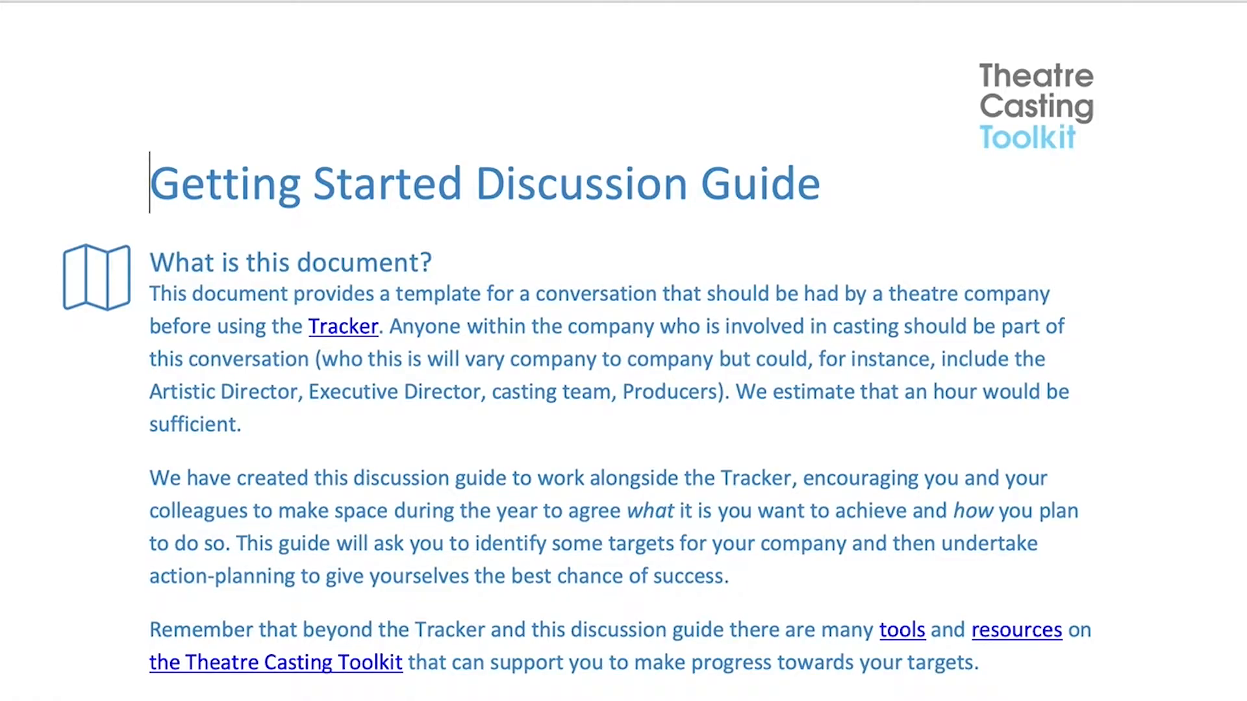
{"action": "scroll", "coordinate": [623, 350], "scroll_direction": "down", "scroll_amount": 10}
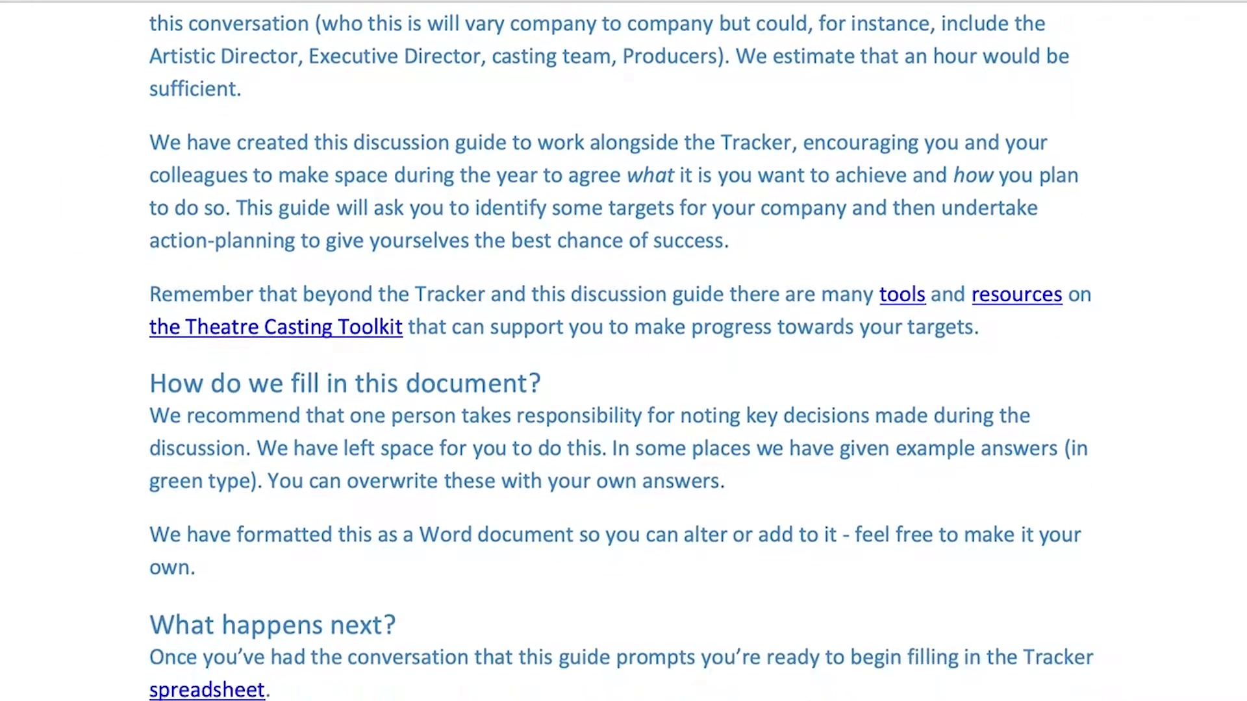
{"action": "scroll", "coordinate": [623, 351], "scroll_direction": "down", "scroll_amount": 20}
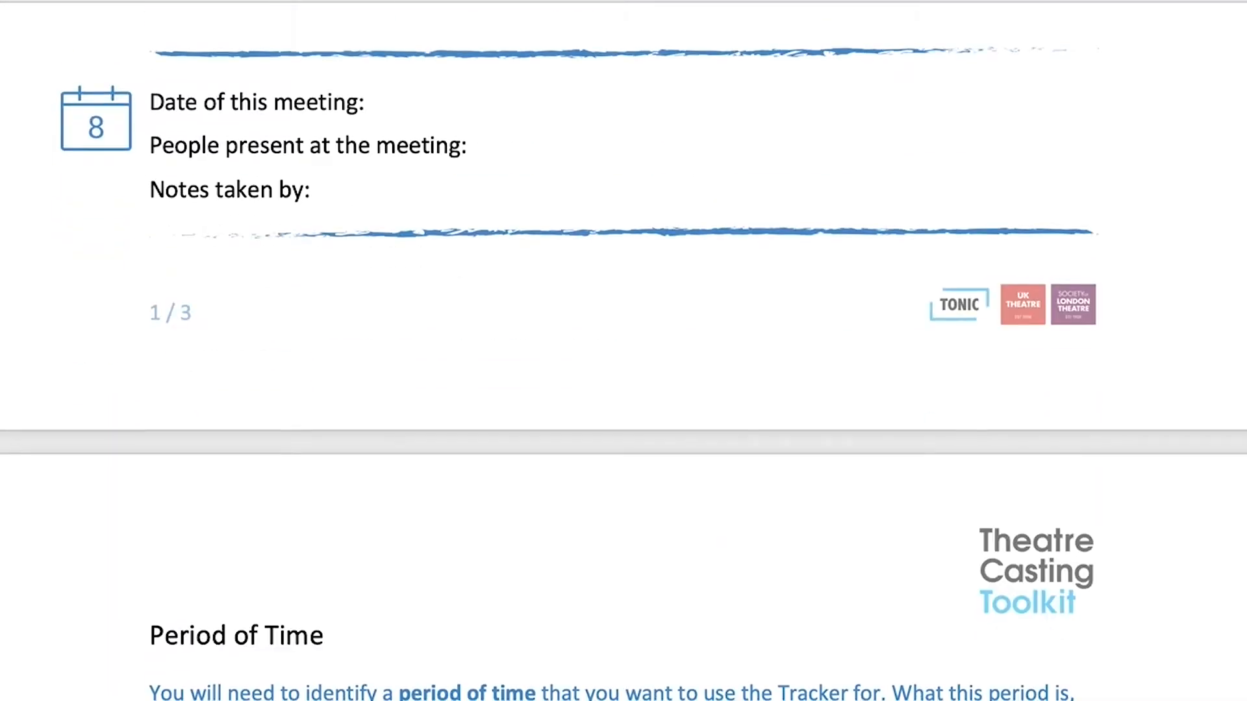
{"action": "scroll", "coordinate": [623, 351], "scroll_direction": "down", "scroll_amount": 20}
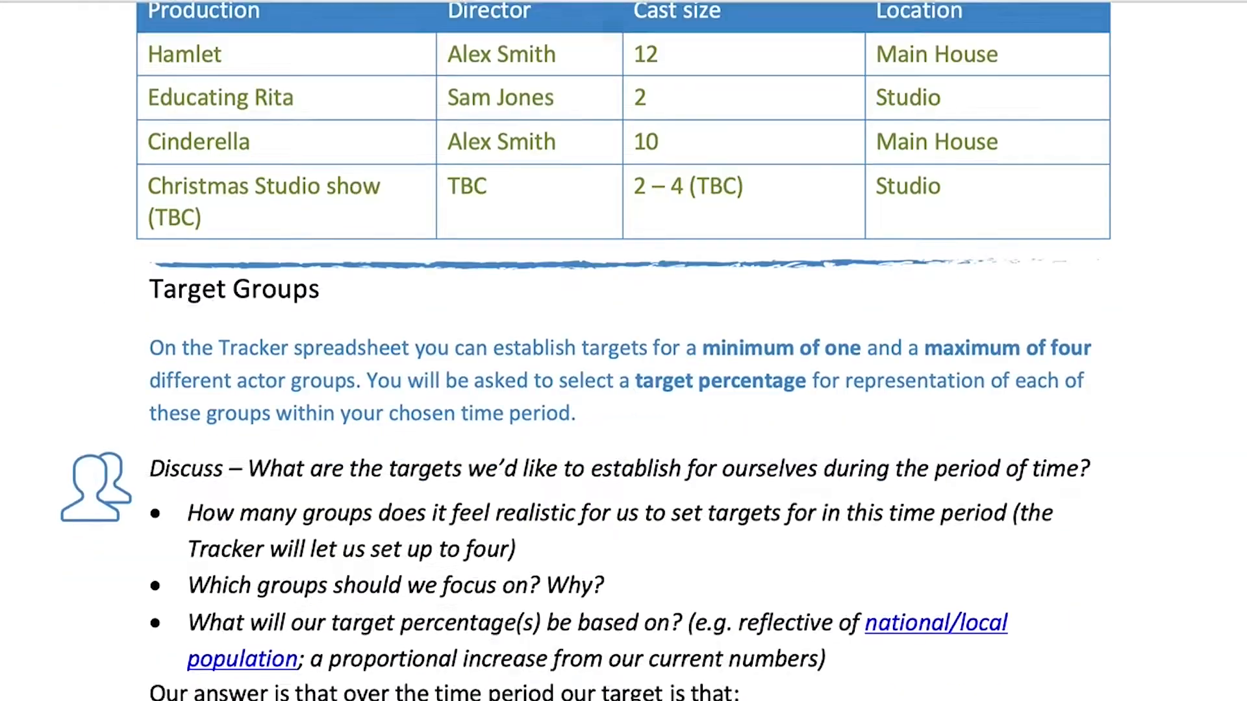
{"action": "scroll", "coordinate": [623, 351], "scroll_direction": "down", "scroll_amount": 20}
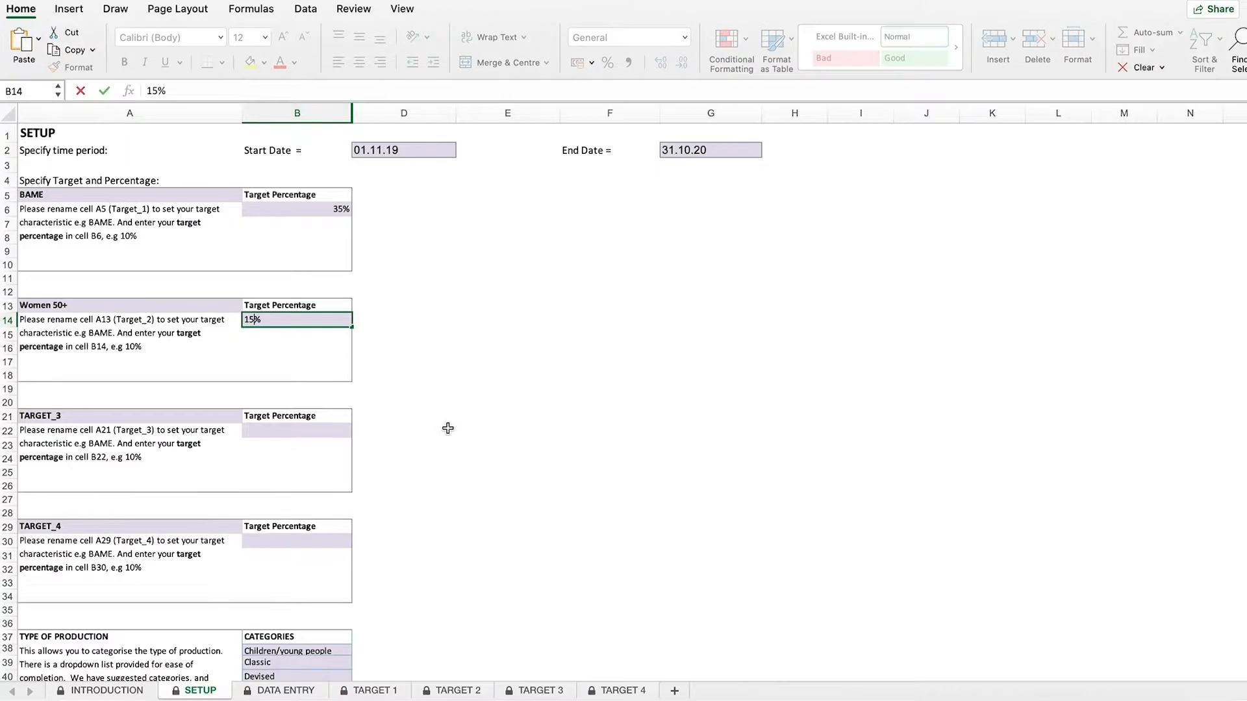
- Back in the tracker spreadsheet, add Pantomime to the production type categories and replace Children/young people with Family show
{"action": "scroll", "coordinate": [447, 427], "scroll_direction": "down", "scroll_amount": 5}
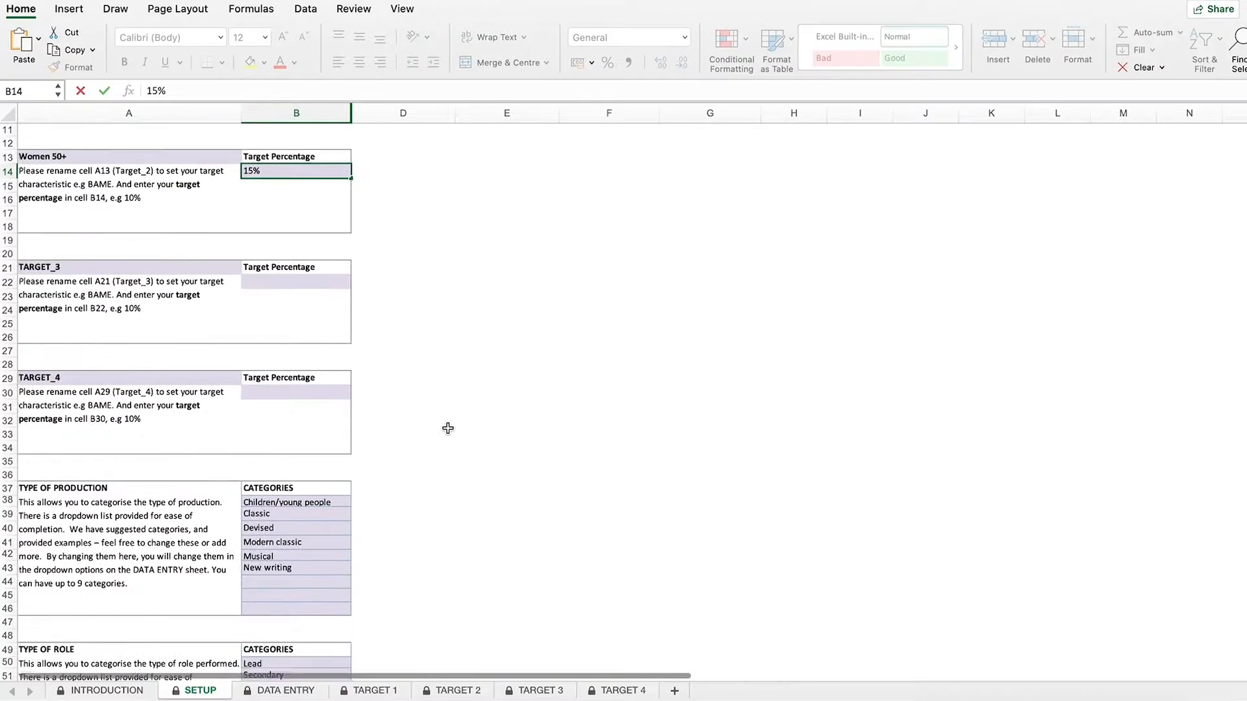
{"action": "scroll", "coordinate": [448, 428], "scroll_direction": "down", "scroll_amount": 5}
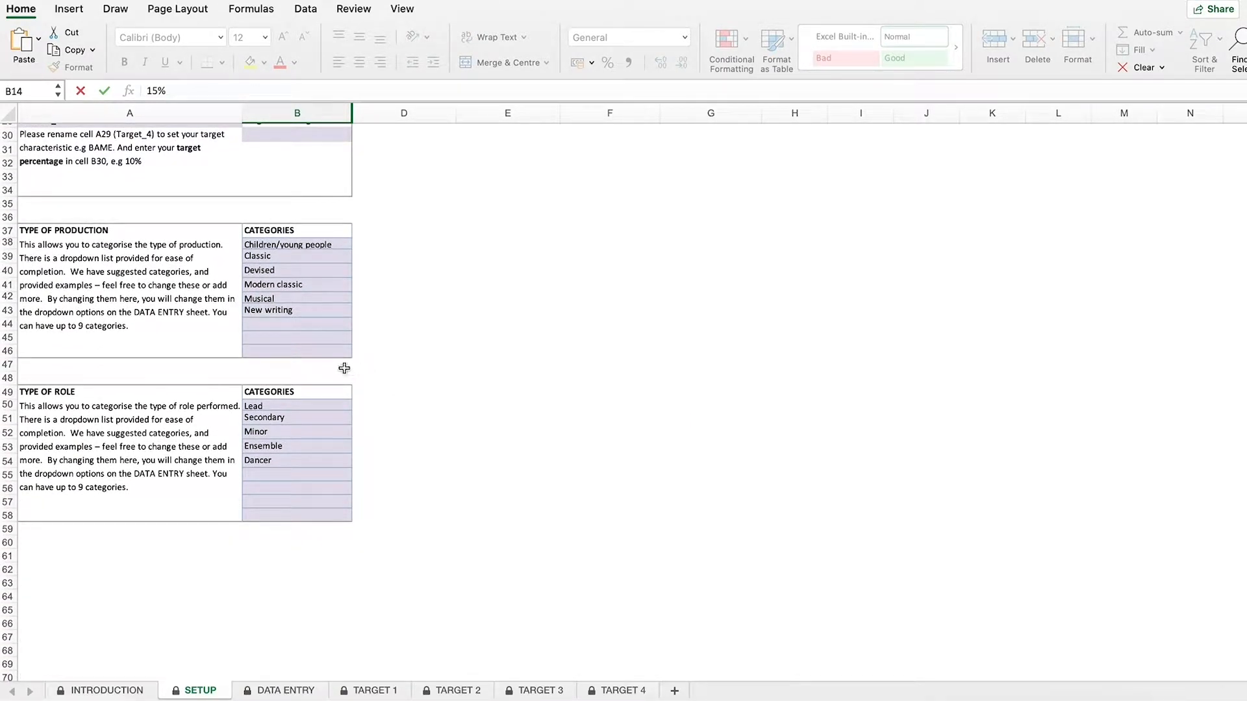
{"action": "left_click", "coordinate": [302, 323]}
{"action": "type", "text": "Pantomime"}
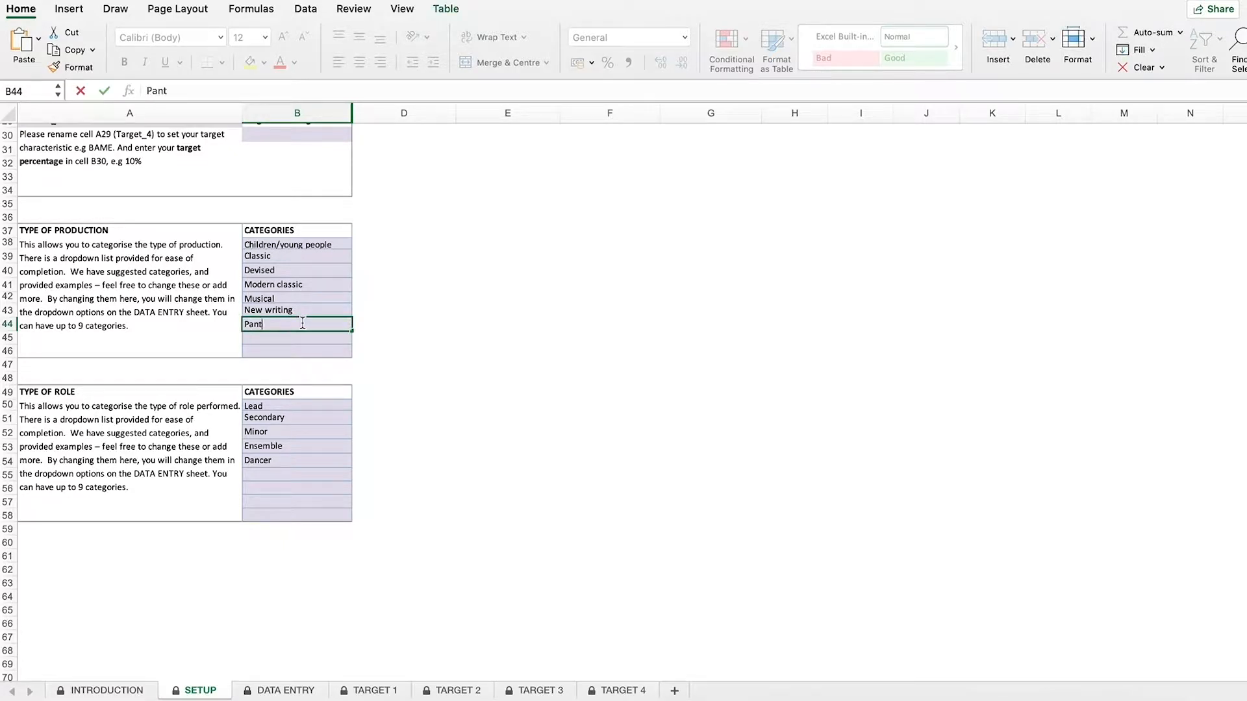
{"action": "left_click", "coordinate": [346, 245]}
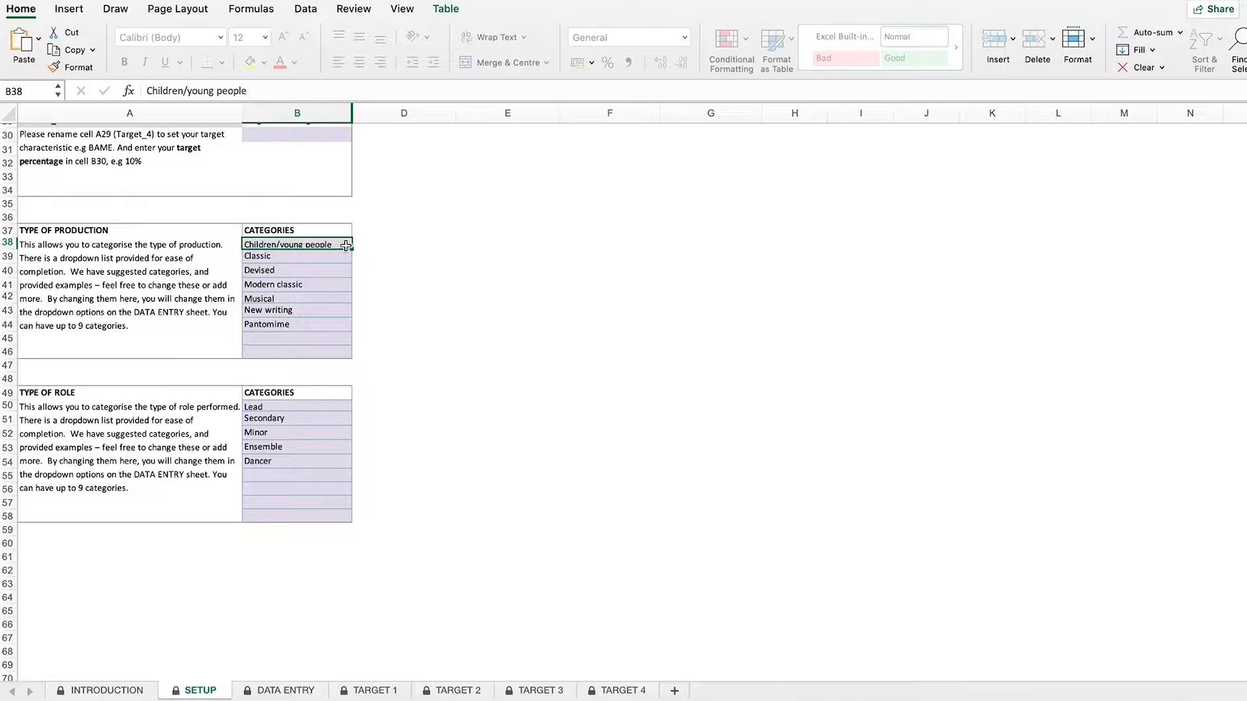
{"action": "type", "text": "Family show"}
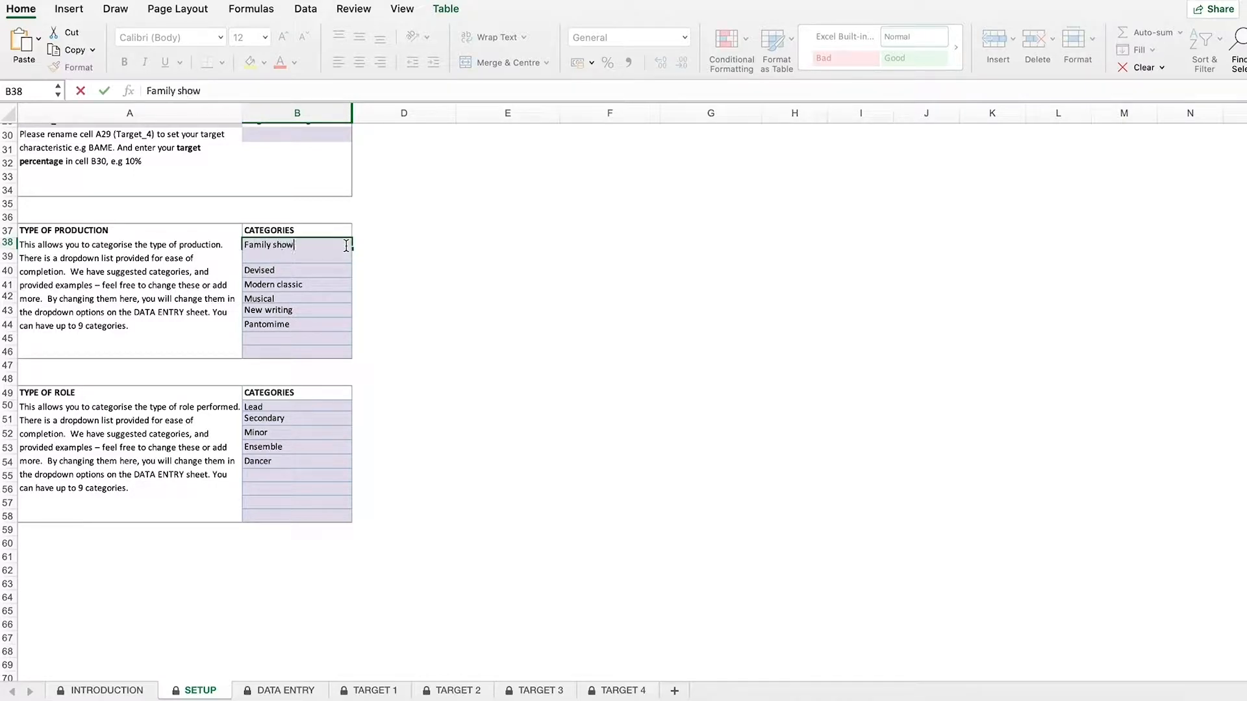
{"action": "key", "text": "Return"}
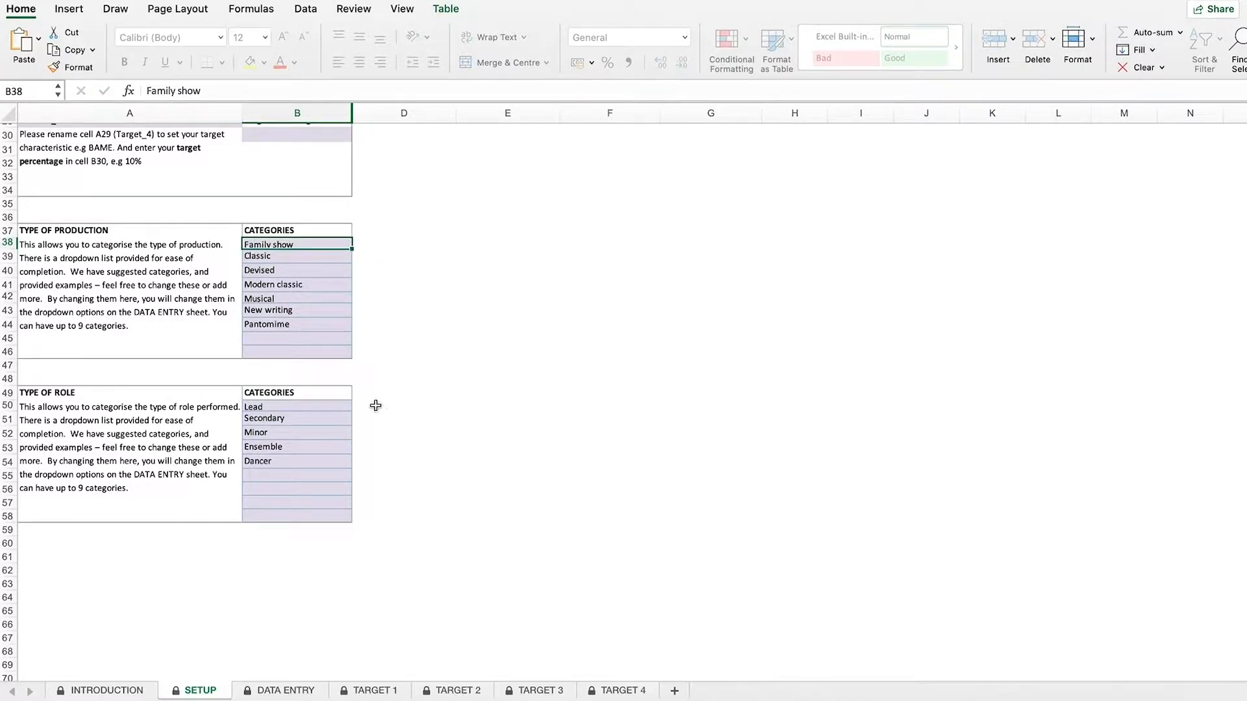
- Add Actor-musician as a category below Dancer in the type of role list
{"action": "left_click", "coordinate": [331, 478]}
{"action": "type", "text": "Actor-musician"}
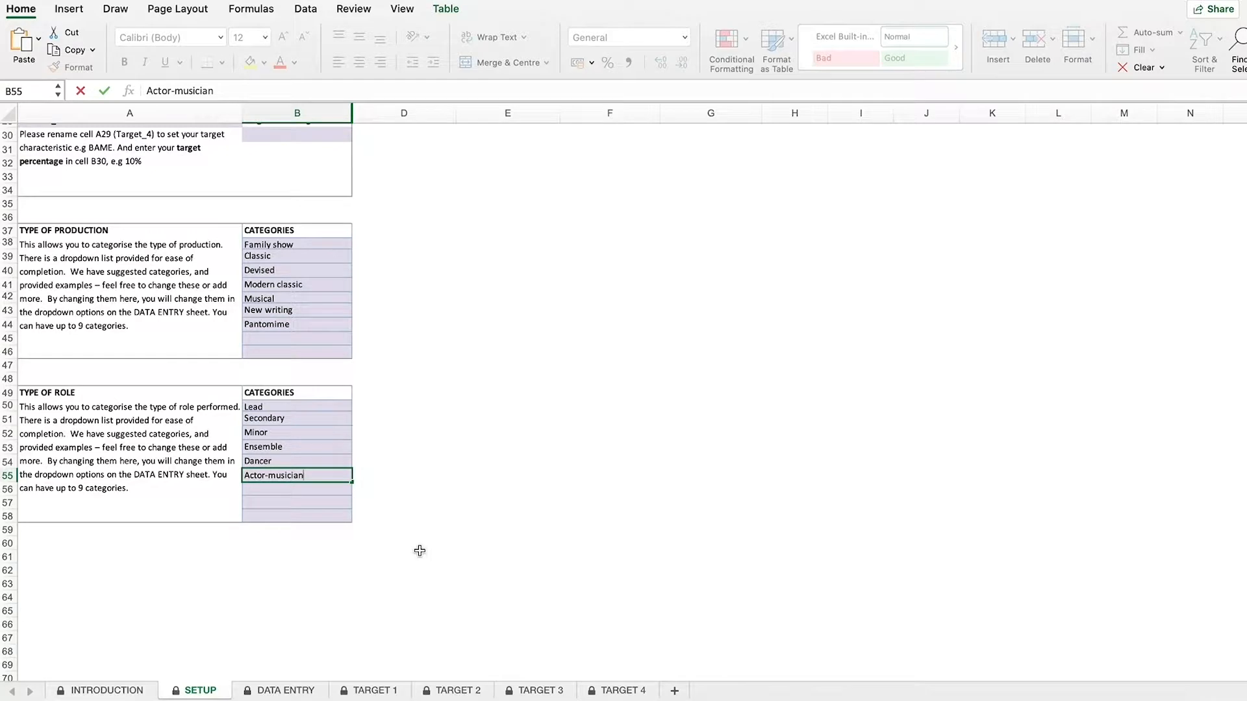
{"action": "key", "text": "ctrl+Return"}
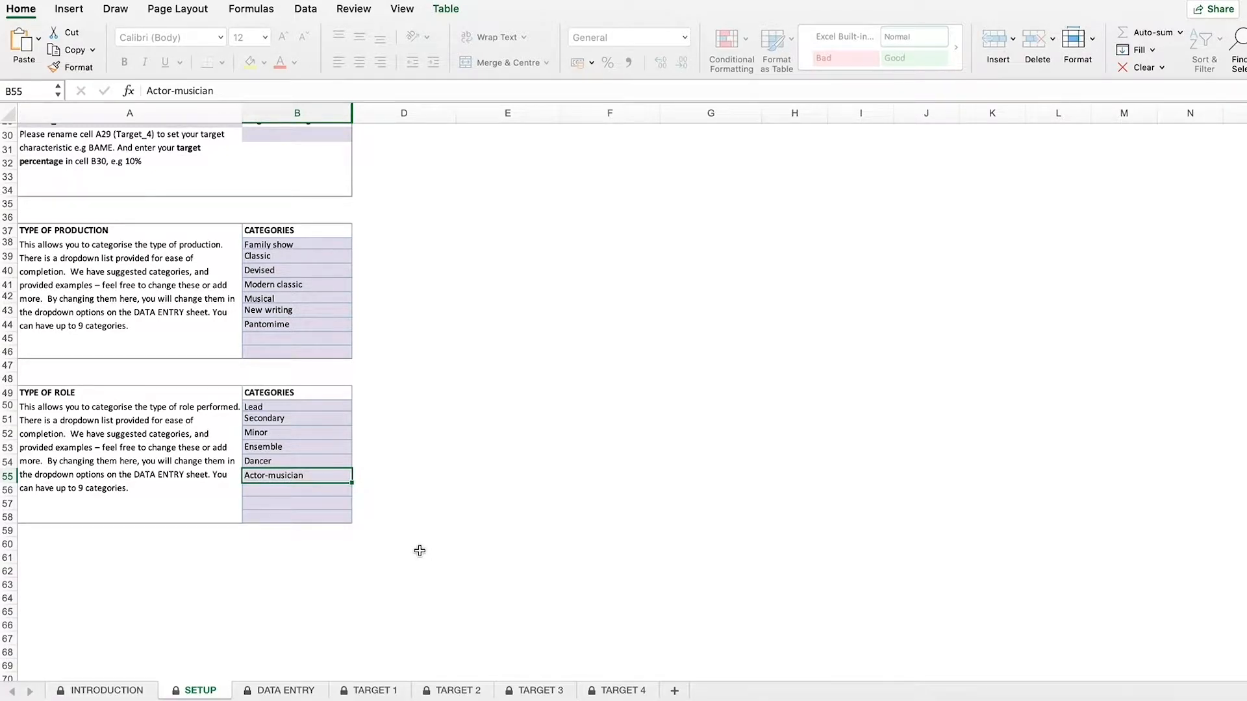
- On the DATA ENTRY sheet, enter Educating Rita as Production 1's title, with 350 seats per performance and 22 performances
{"action": "scroll", "coordinate": [338, 549], "scroll_direction": "up", "scroll_amount": 5}
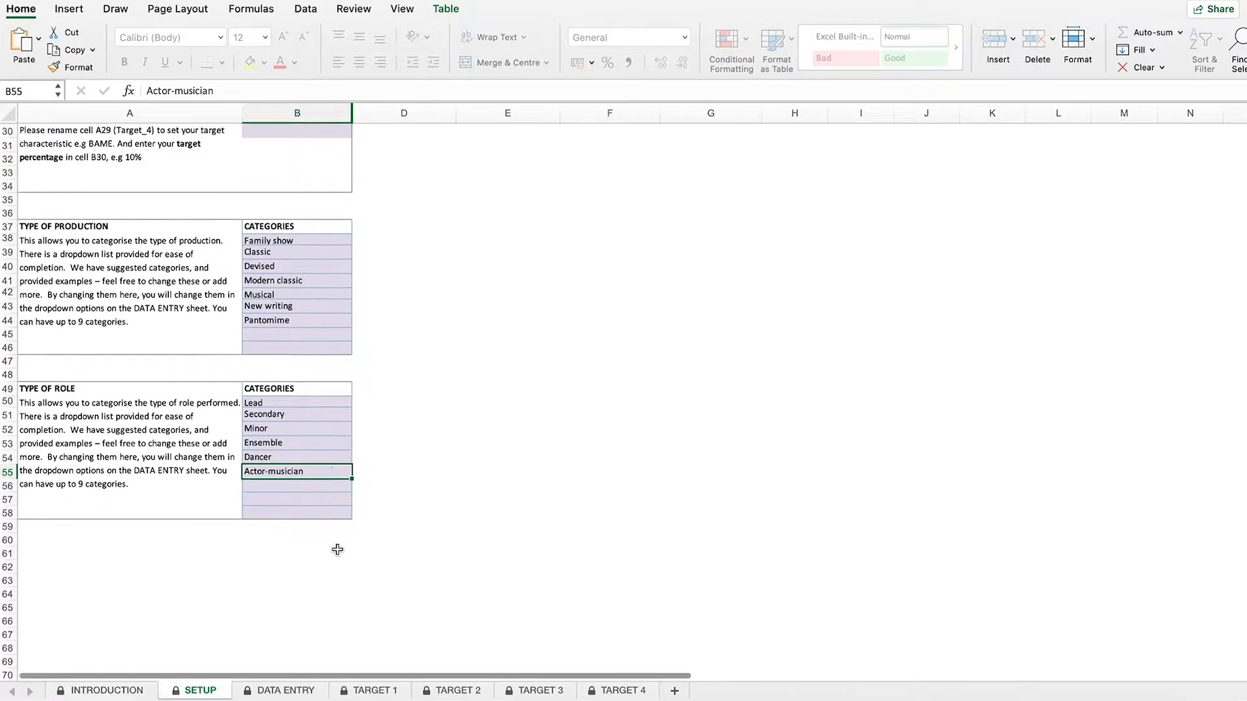
{"action": "scroll", "coordinate": [338, 549], "scroll_direction": "up", "scroll_amount": 6}
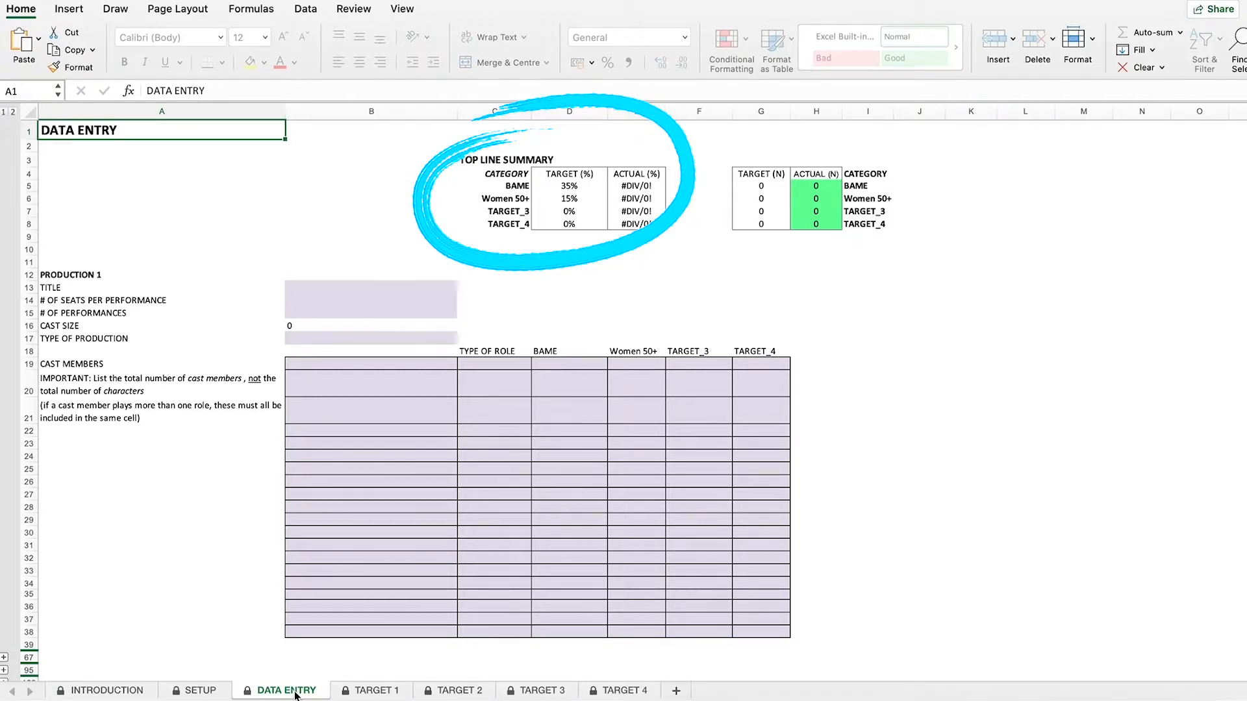
{"action": "left_click", "coordinate": [140, 161]}
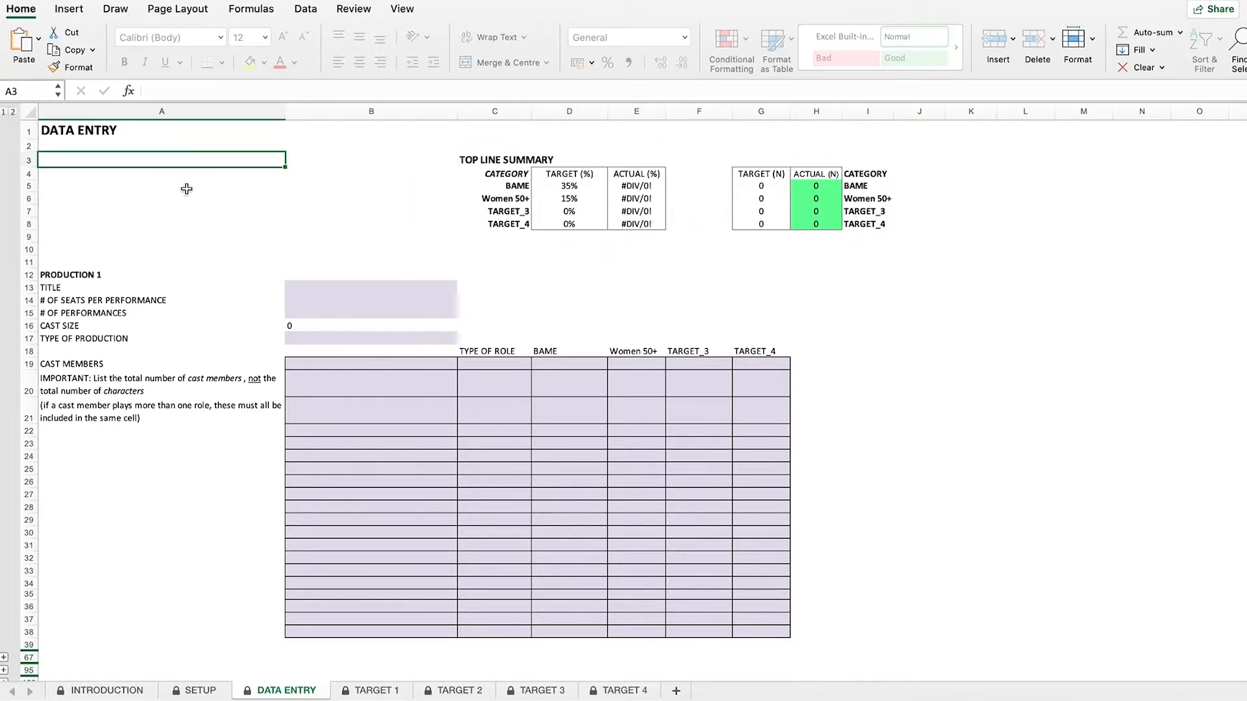
{"action": "left_click", "coordinate": [302, 286]}
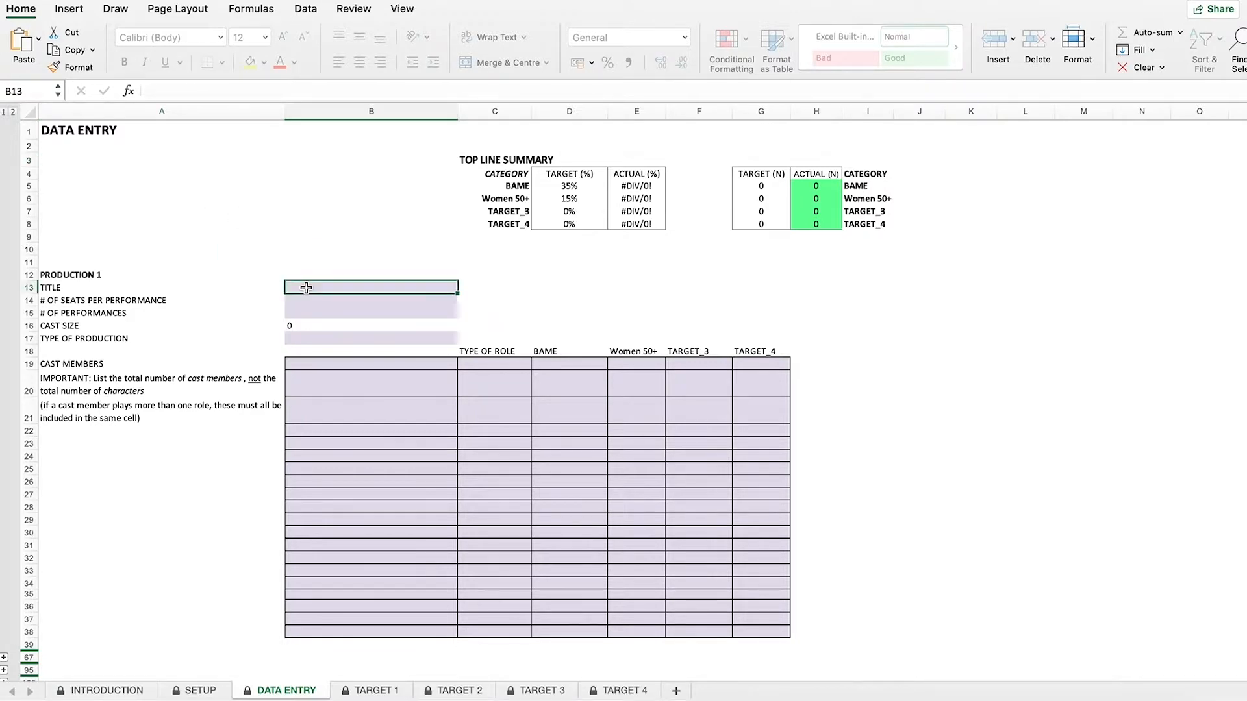
{"action": "type", "text": "Educating Ri"}
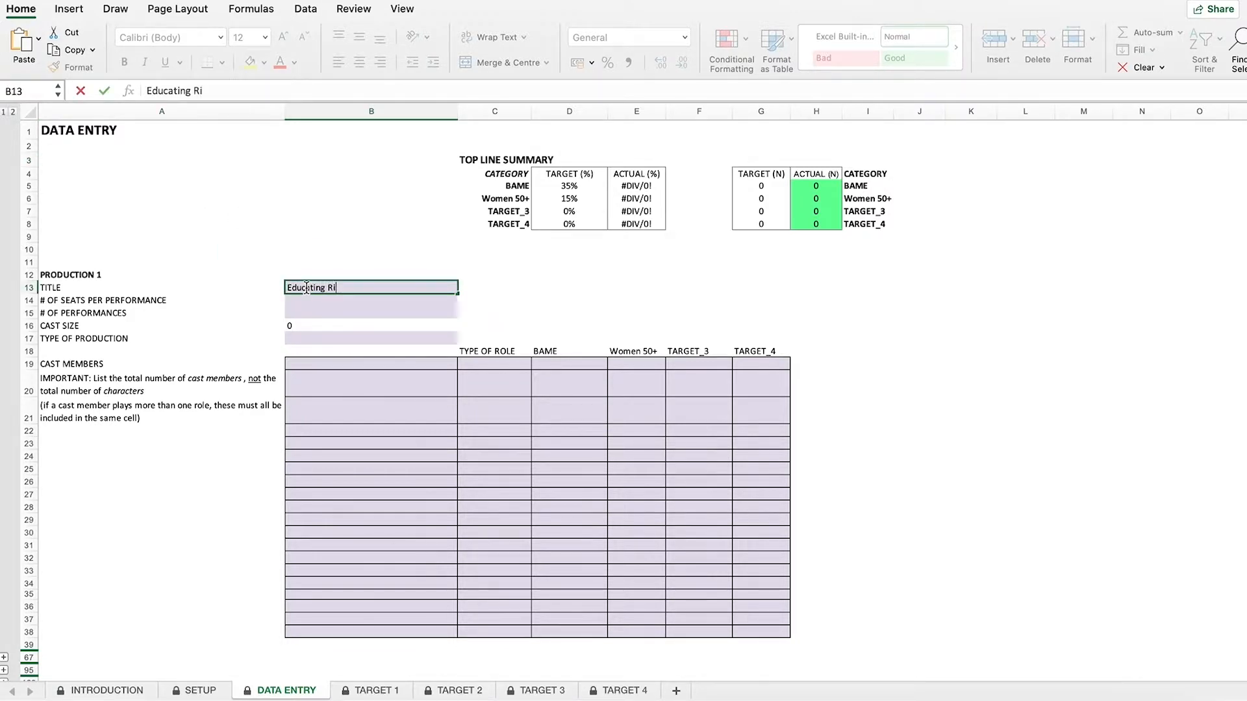
{"action": "type", "text": "ta"}
{"action": "left_click", "coordinate": [312, 304]}
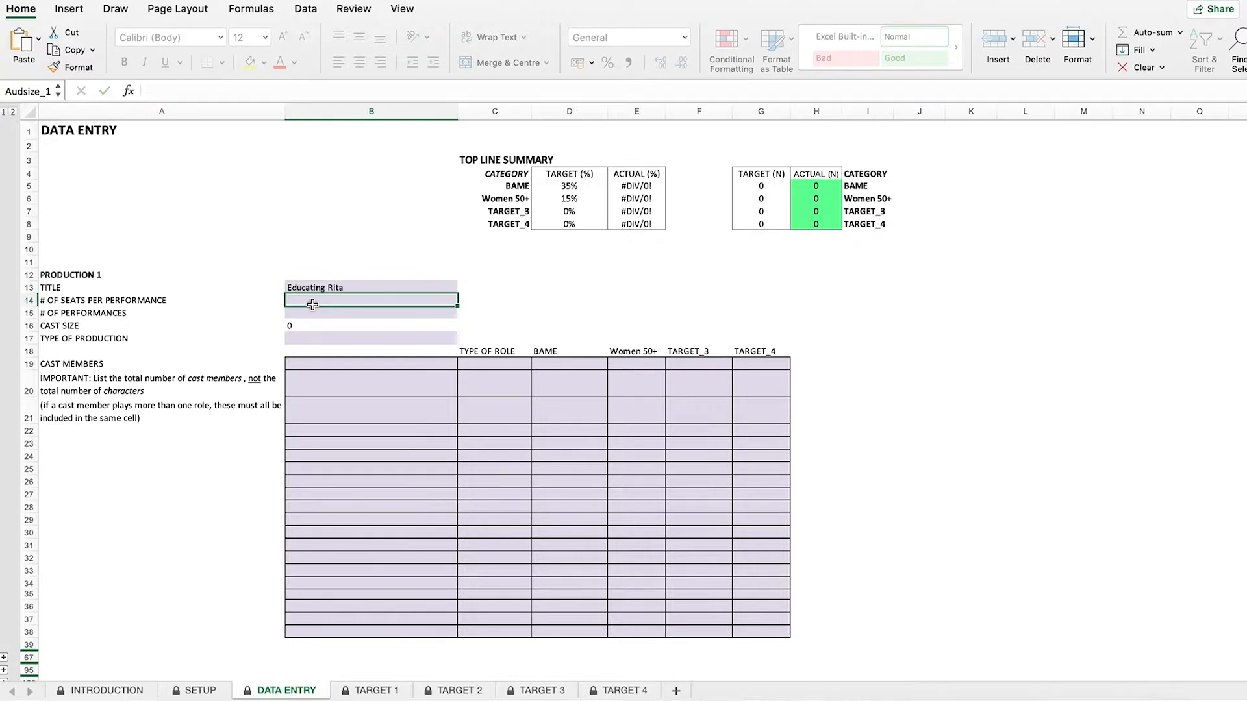
{"action": "type", "text": "350"}
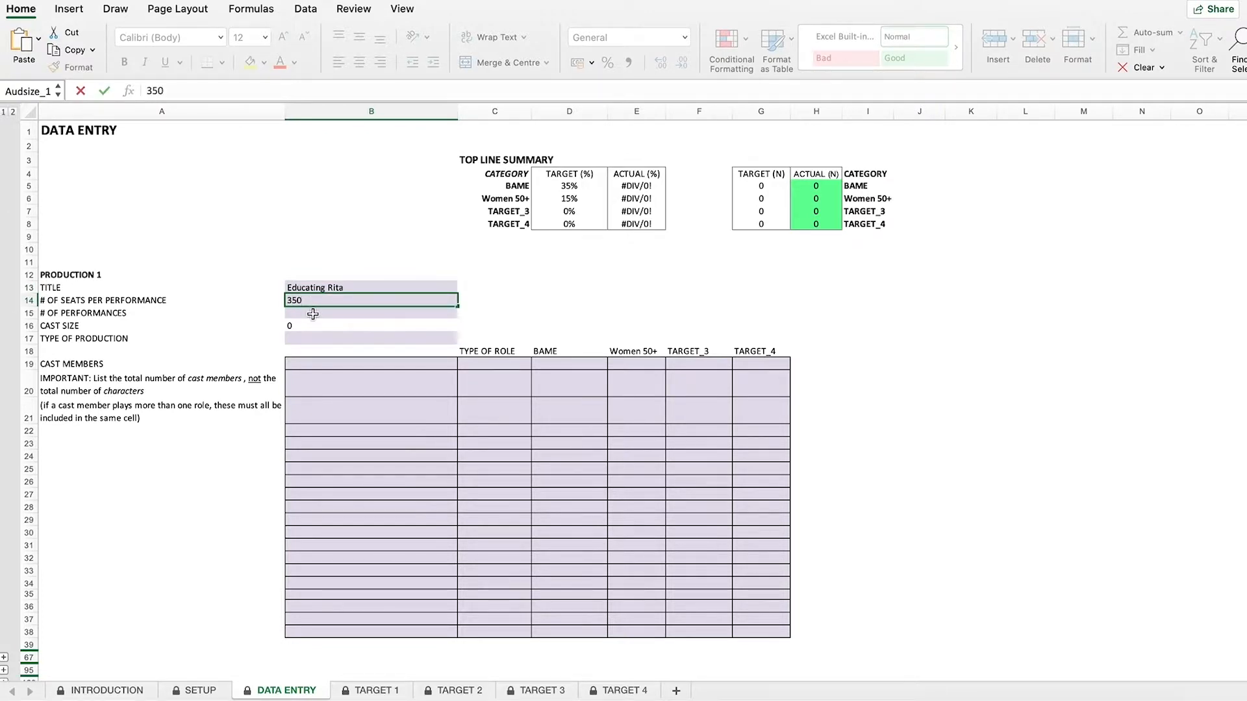
{"action": "left_click", "coordinate": [313, 315]}
{"action": "type", "text": "22"}
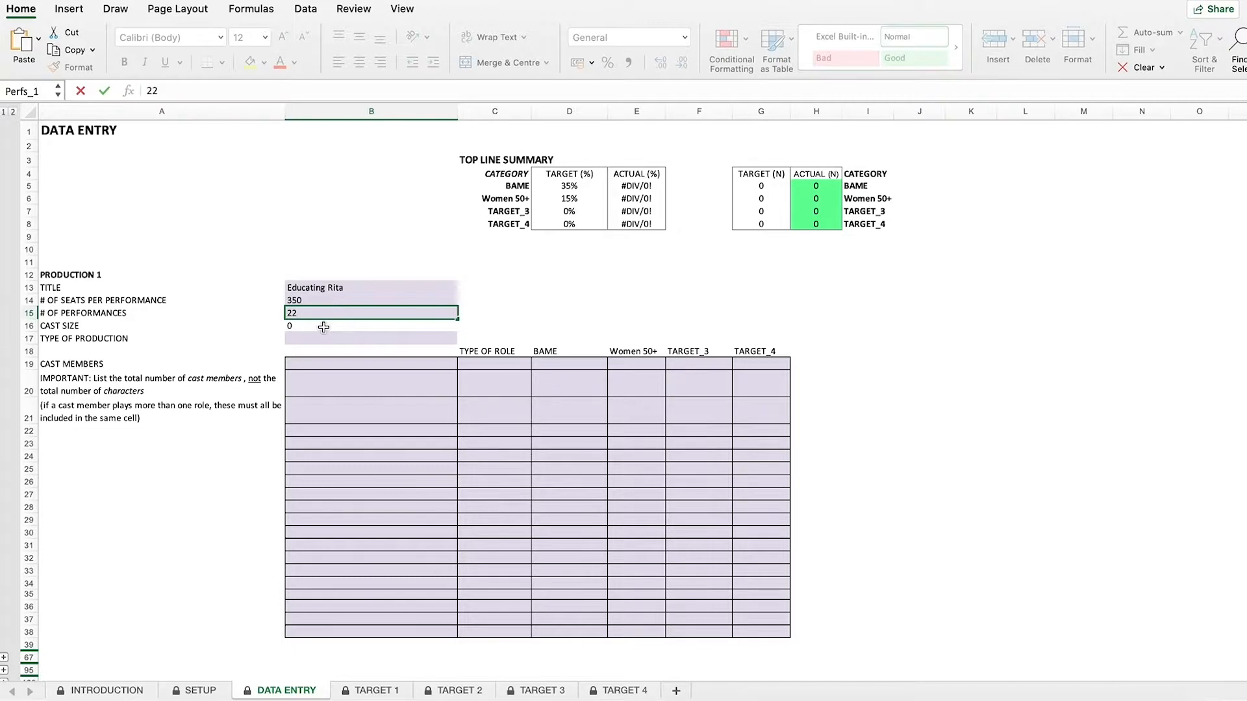
- Set Production 1's type of production to Modern classic
{"action": "left_click", "coordinate": [337, 336]}
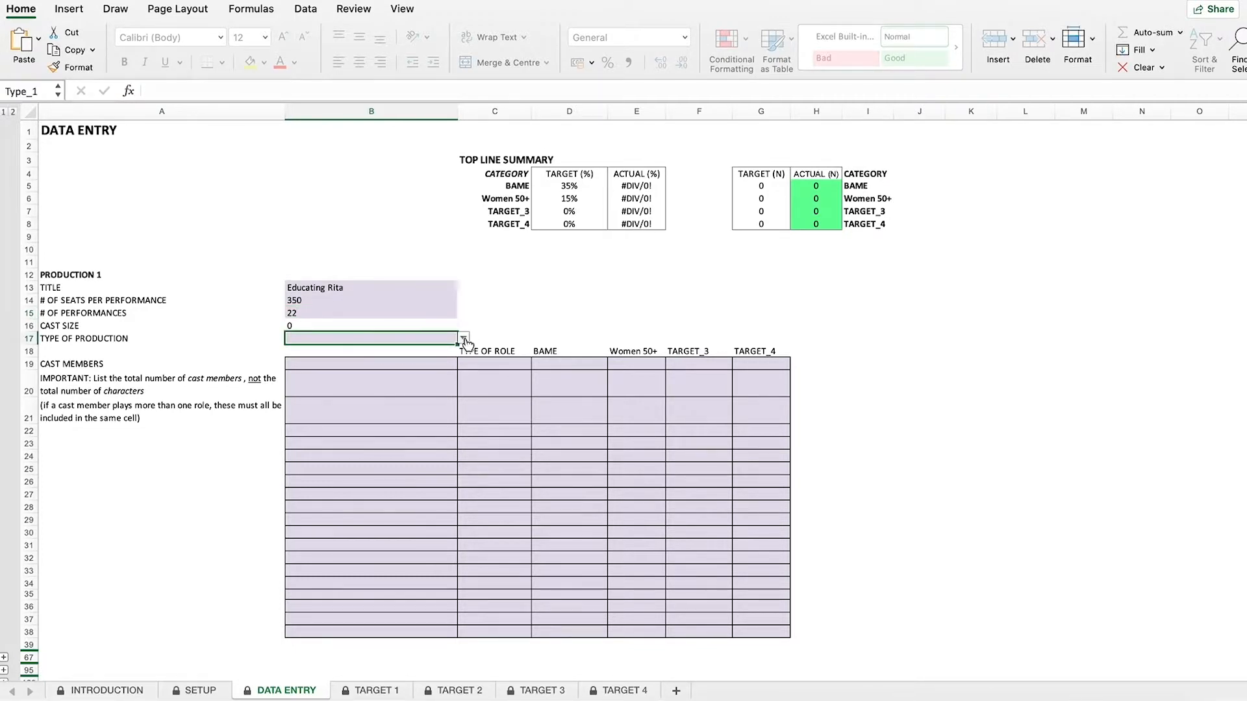
{"action": "left_click", "coordinate": [464, 338]}
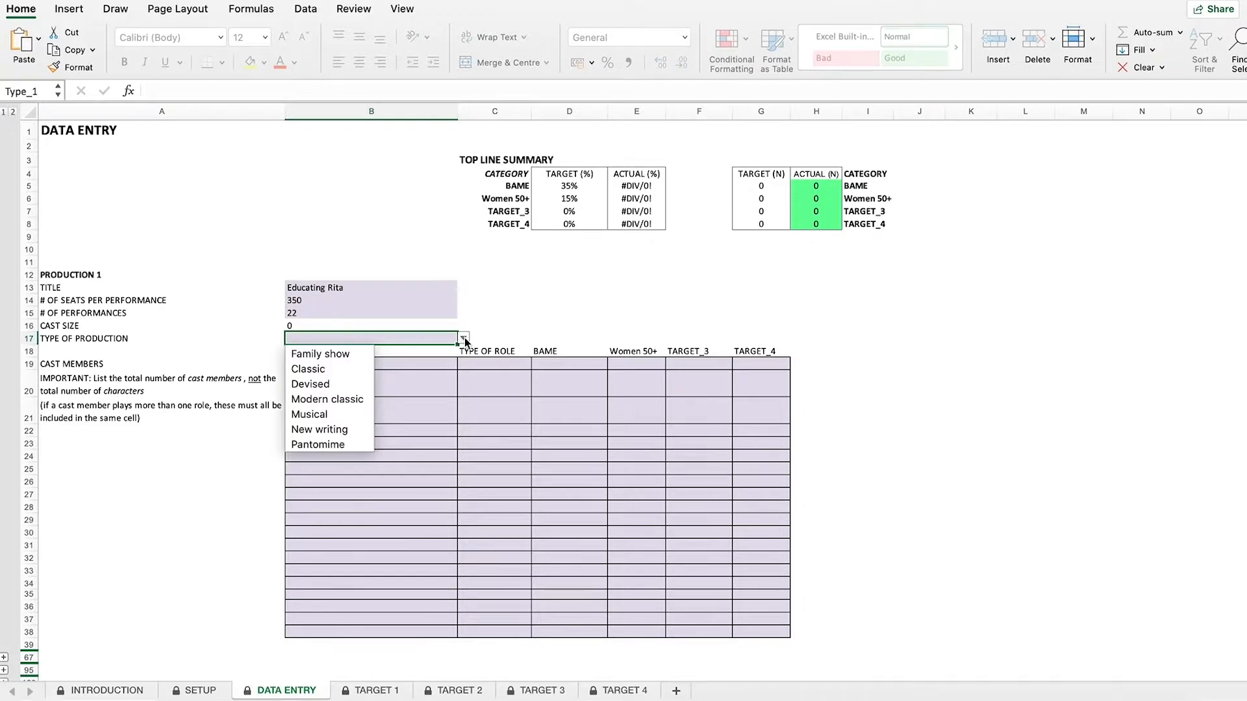
{"action": "left_click", "coordinate": [363, 400]}
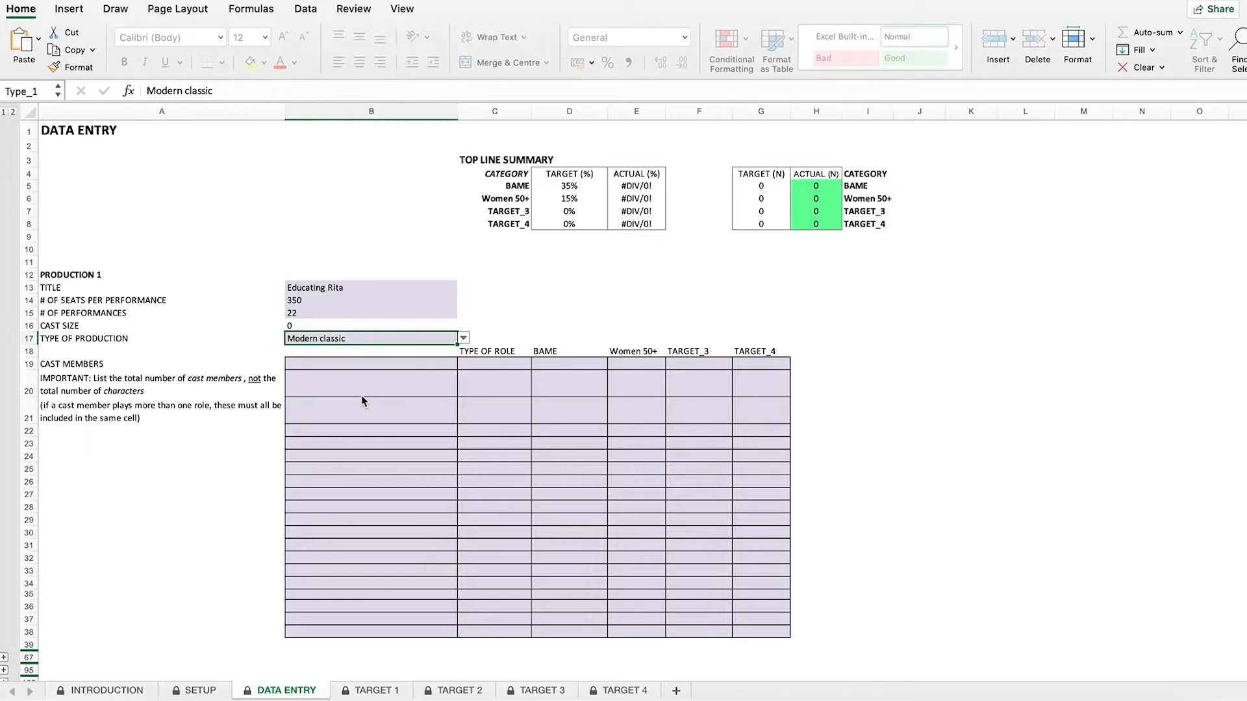
- Add the character Frank as Production 1's first cast member, with Lead as the type of role
{"action": "left_click", "coordinate": [370, 364]}
{"action": "type", "text": "Frank"}
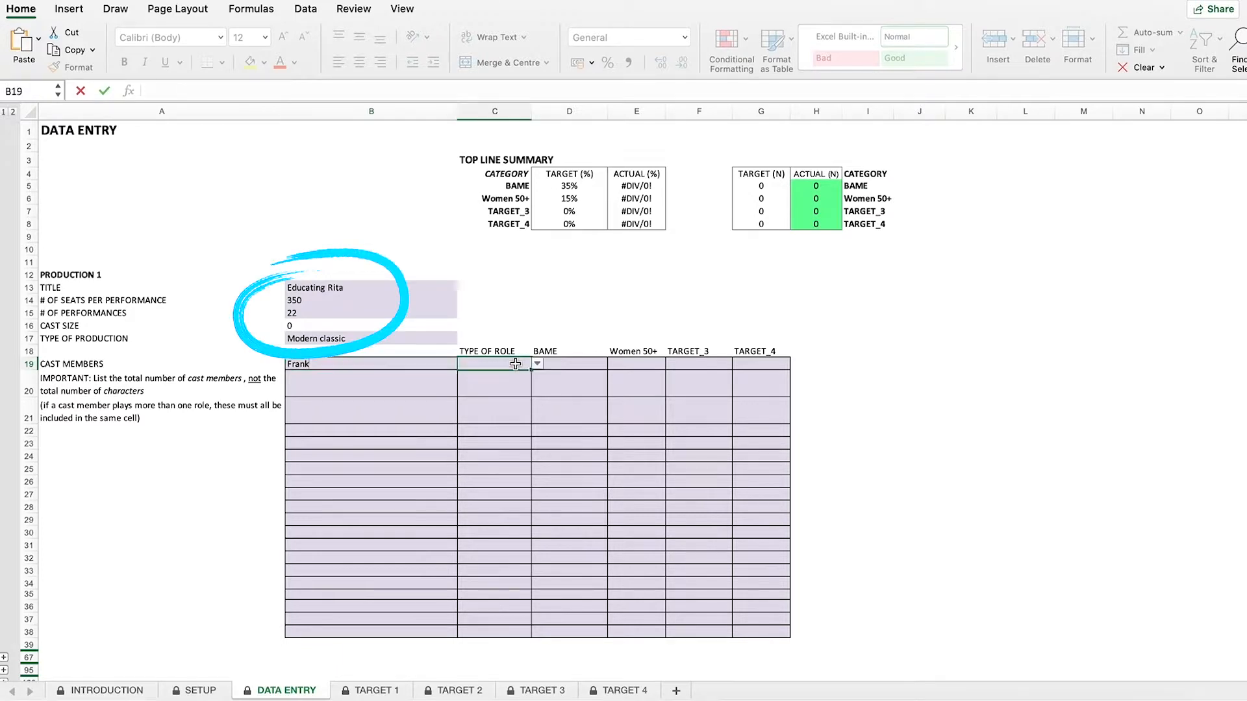
{"action": "left_click", "coordinate": [515, 363]}
{"action": "left_click", "coordinate": [537, 363]}
{"action": "left_click", "coordinate": [537, 379]}
- Add the character Rita as Production 1's second cast member, also with Lead as the type of role
{"action": "left_click", "coordinate": [412, 392]}
{"action": "type", "text": "Rita"}
{"action": "left_click", "coordinate": [487, 385]}
{"action": "left_click", "coordinate": [537, 389]}
{"action": "left_click", "coordinate": [531, 407]}
{"action": "left_click", "coordinate": [566, 286]}
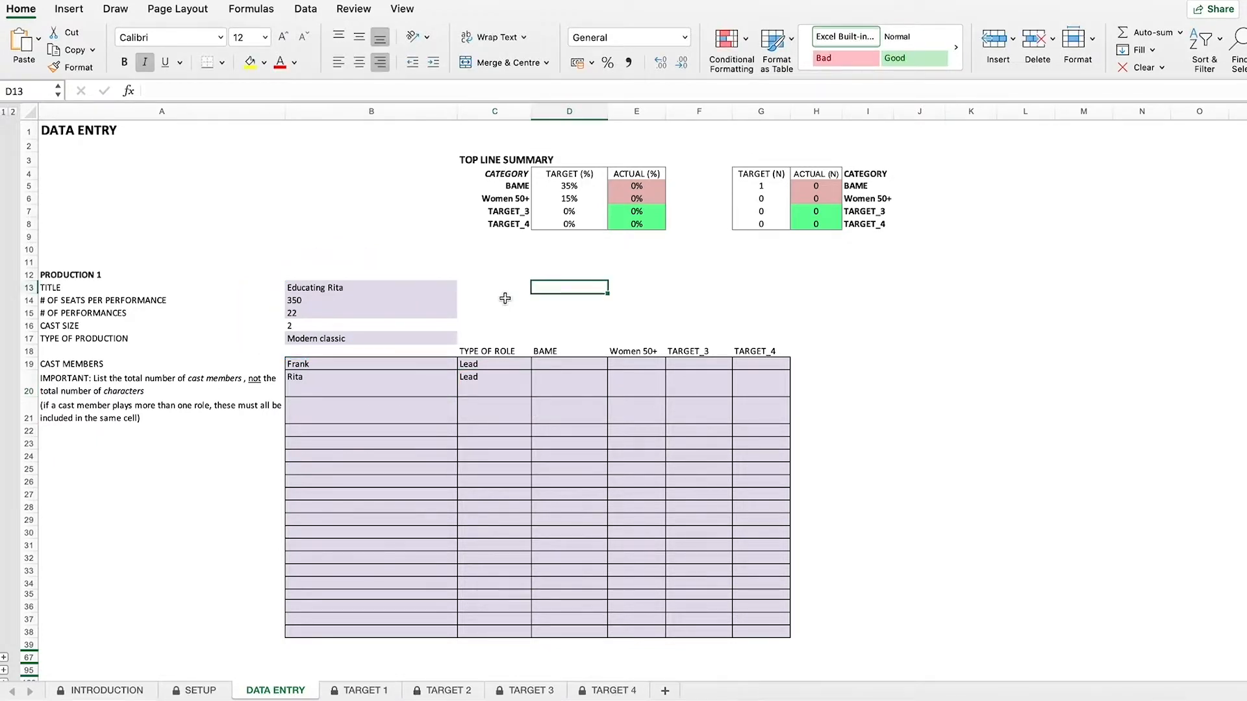
- Expand the collapsed Production 2 section below Production 1 and view its blank entry table
{"action": "scroll", "coordinate": [202, 485], "scroll_direction": "down", "scroll_amount": 3}
{"action": "scroll", "coordinate": [202, 484], "scroll_direction": "down", "scroll_amount": 2}
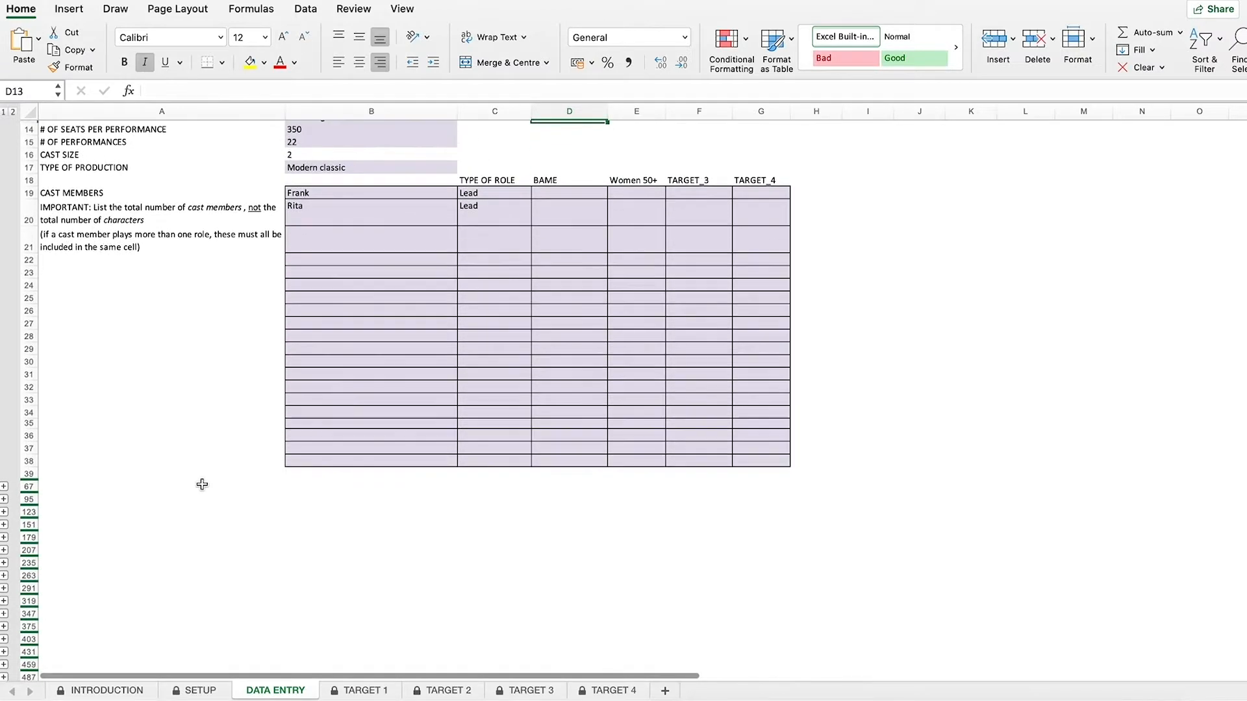
{"action": "left_click", "coordinate": [5, 487]}
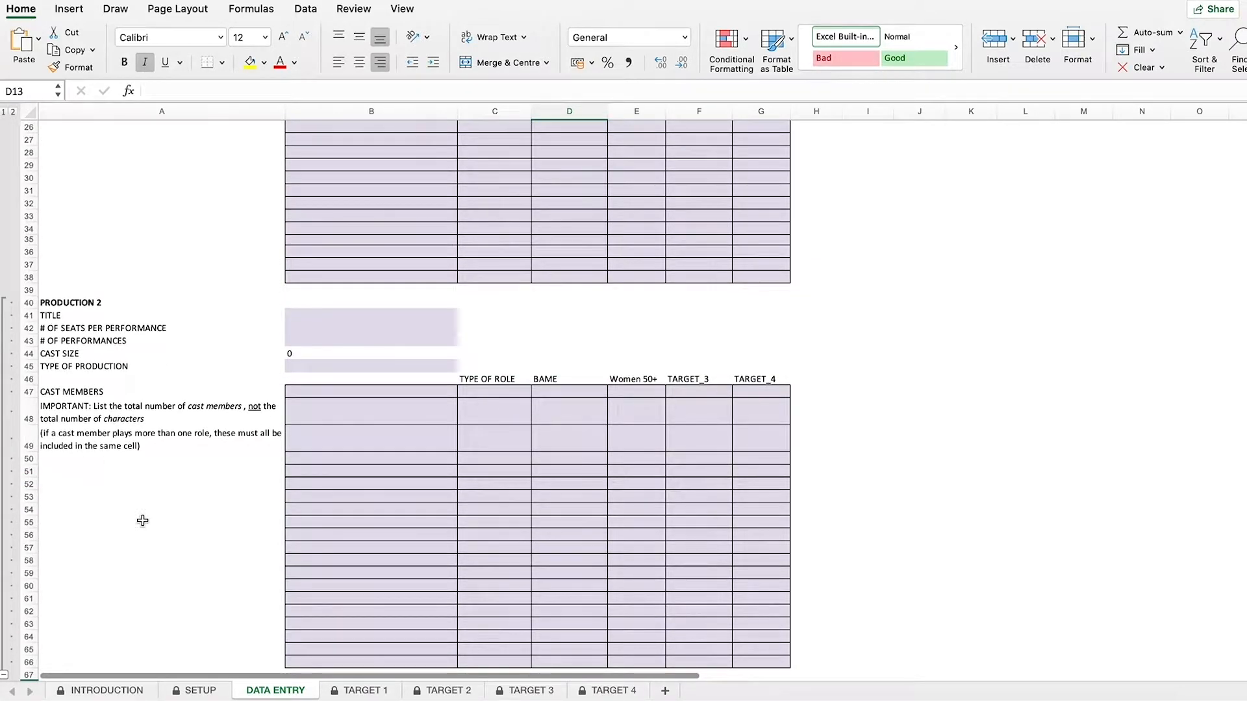
{"action": "scroll", "coordinate": [142, 543], "scroll_direction": "down", "scroll_amount": 3}
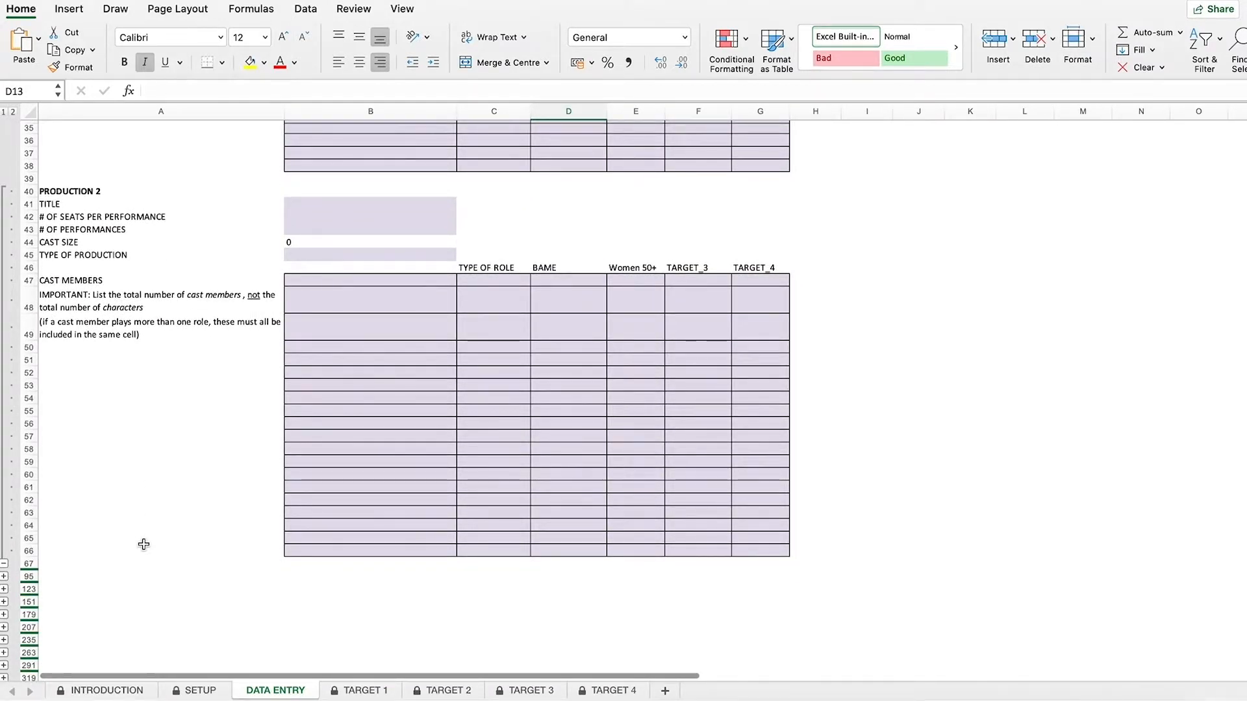
- Expand the last collapsed section on the sheet and view the Production 30 entry table
{"action": "scroll", "coordinate": [143, 544], "scroll_direction": "down", "scroll_amount": 10}
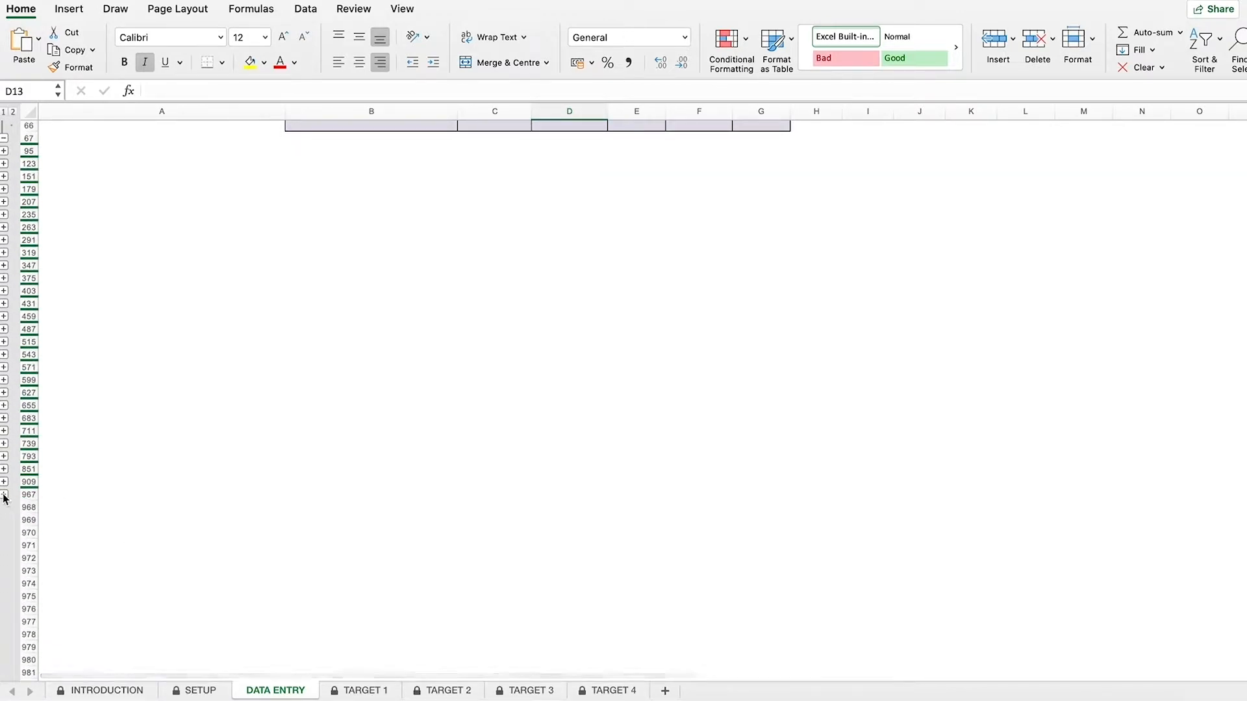
{"action": "left_click", "coordinate": [5, 495]}
{"action": "scroll", "coordinate": [195, 565], "scroll_direction": "up", "scroll_amount": 5}
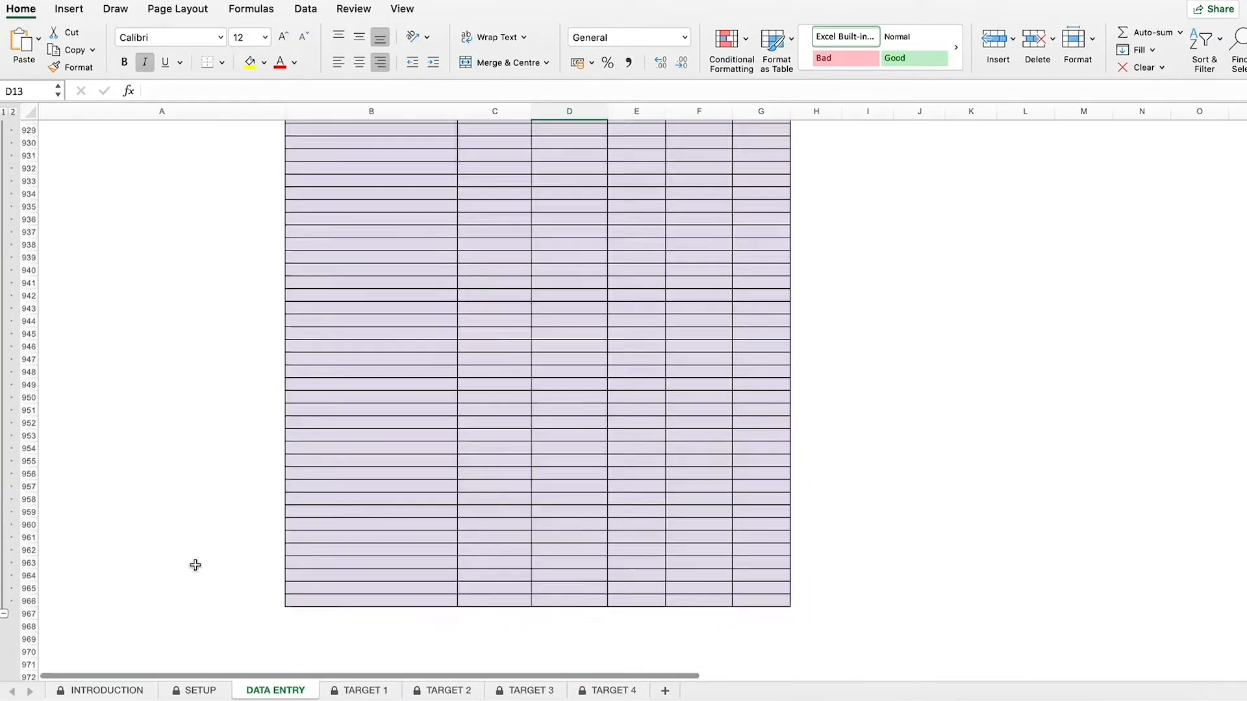
{"action": "scroll", "coordinate": [195, 565], "scroll_direction": "up", "scroll_amount": 2}
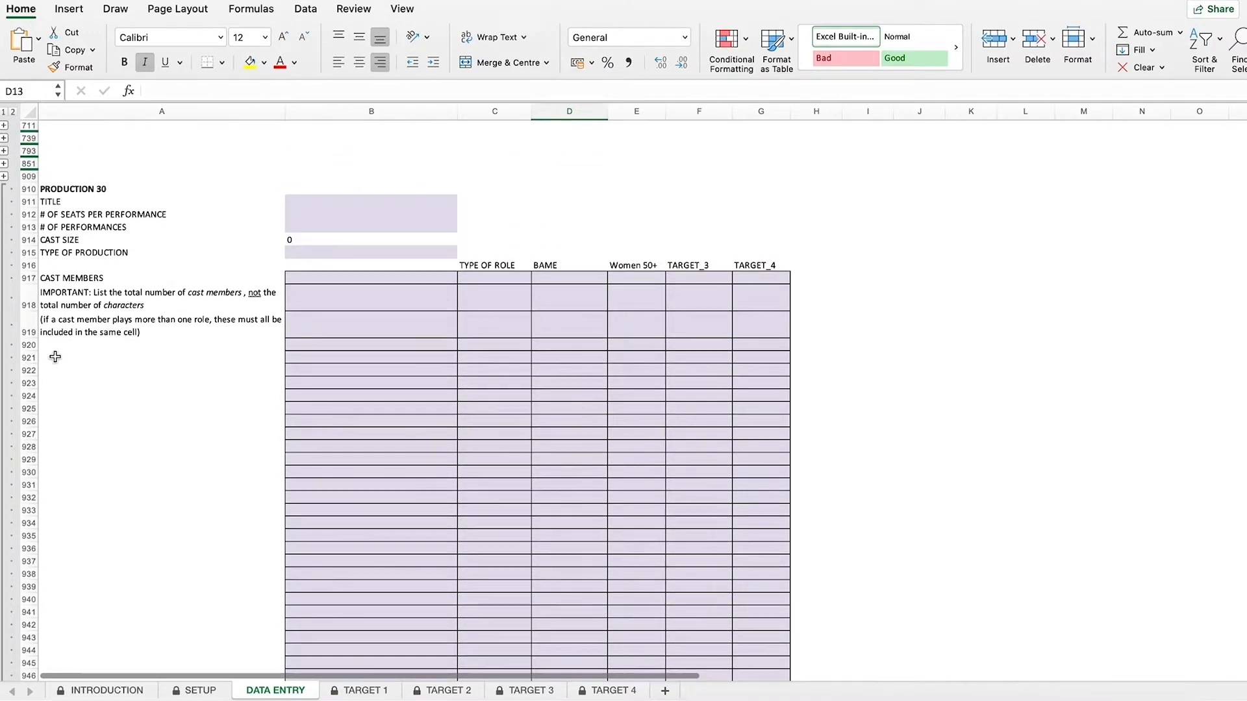
{"action": "left_click", "coordinate": [6, 230]}
- Mark Frank in Production 1, Educating Rita, as Y for the BAME target
{"action": "scroll", "coordinate": [205, 516], "scroll_direction": "up", "scroll_amount": 10}
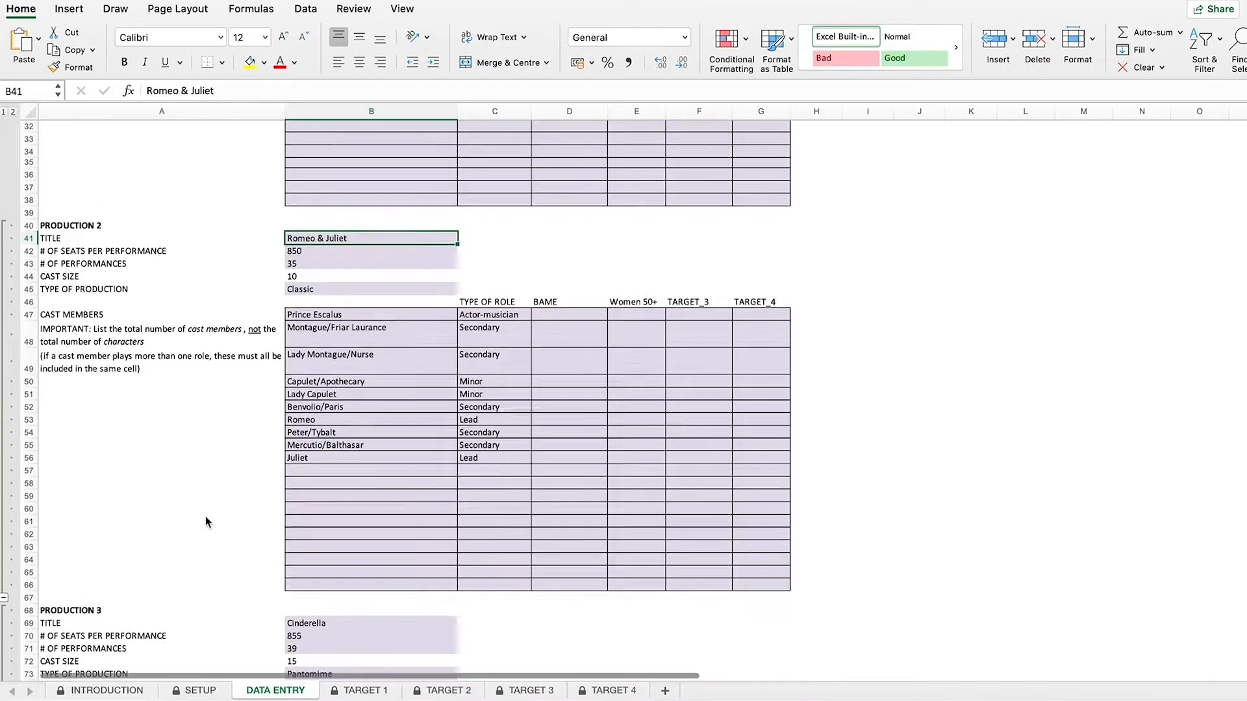
{"action": "scroll", "coordinate": [205, 517], "scroll_direction": "up", "scroll_amount": 3}
{"action": "scroll", "coordinate": [205, 516], "scroll_direction": "down", "scroll_amount": 8}
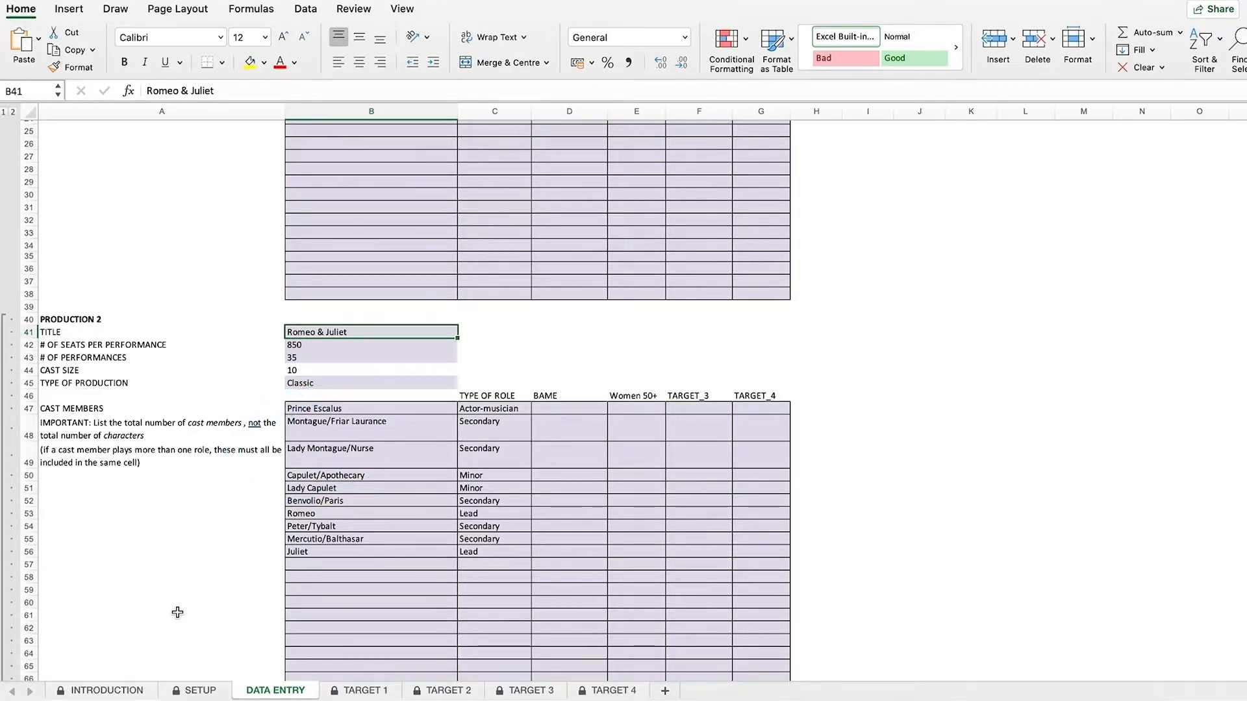
{"action": "scroll", "coordinate": [177, 612], "scroll_direction": "up", "scroll_amount": 10}
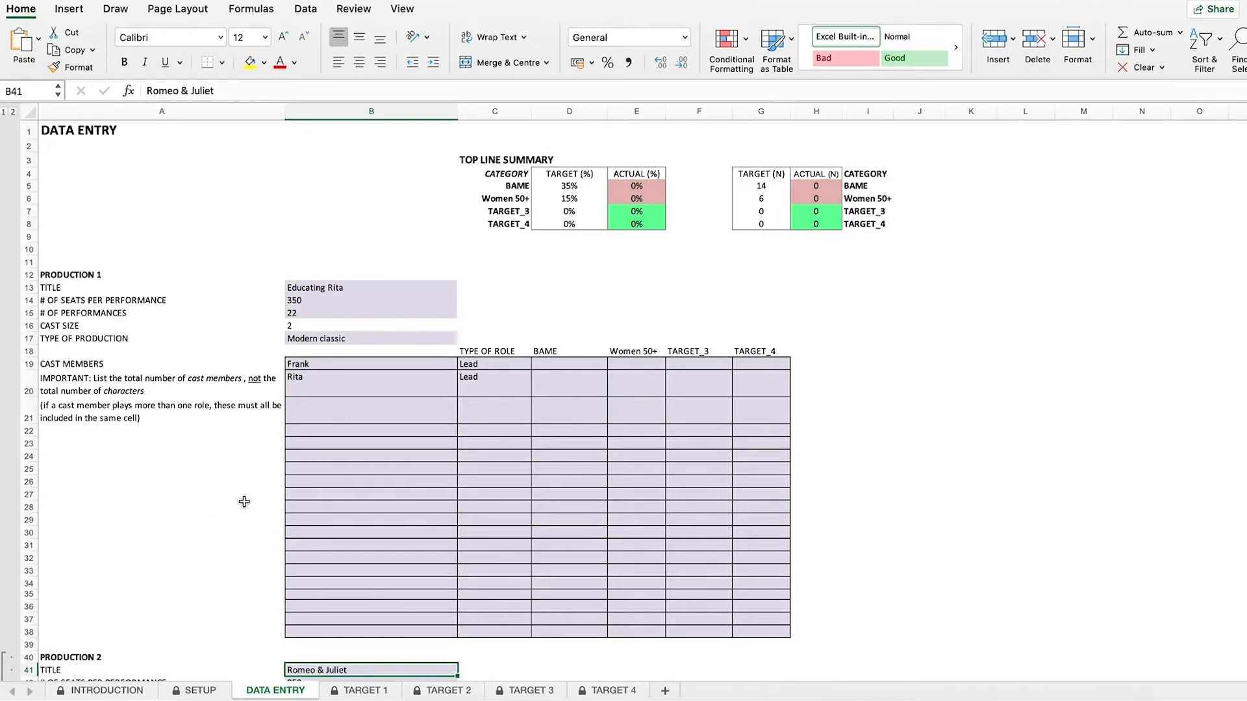
{"action": "left_click", "coordinate": [562, 364]}
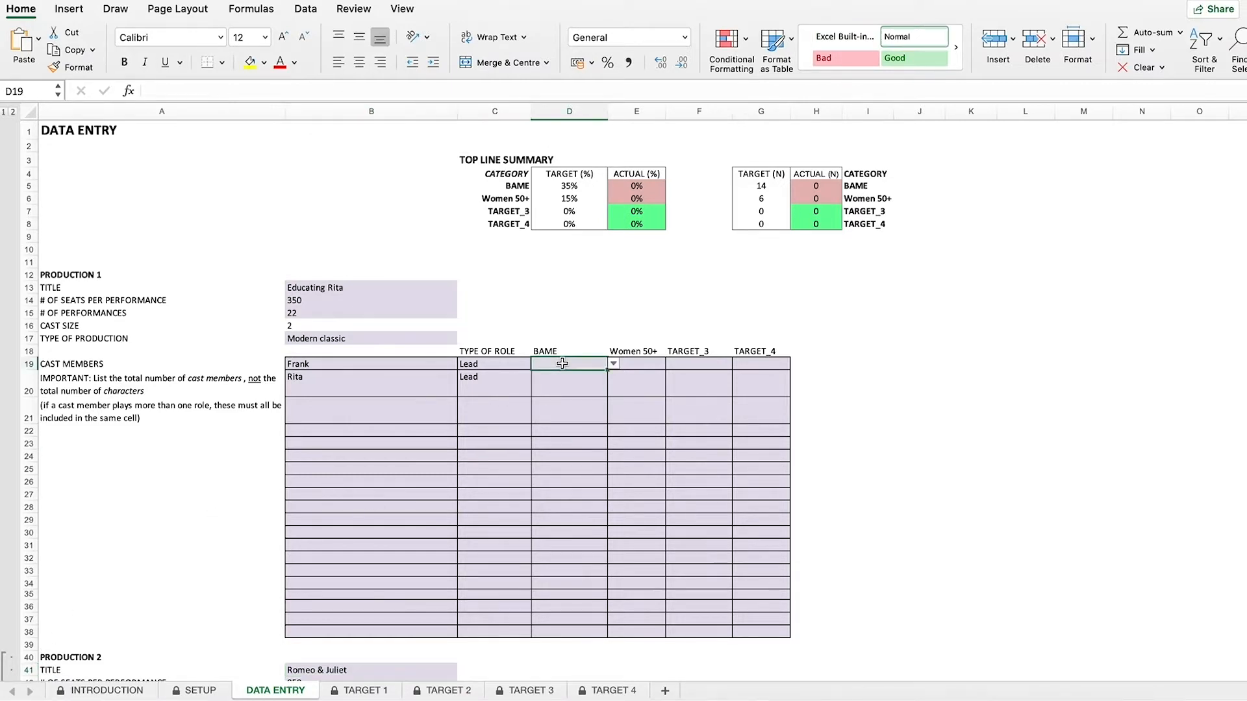
{"action": "left_click", "coordinate": [614, 365]}
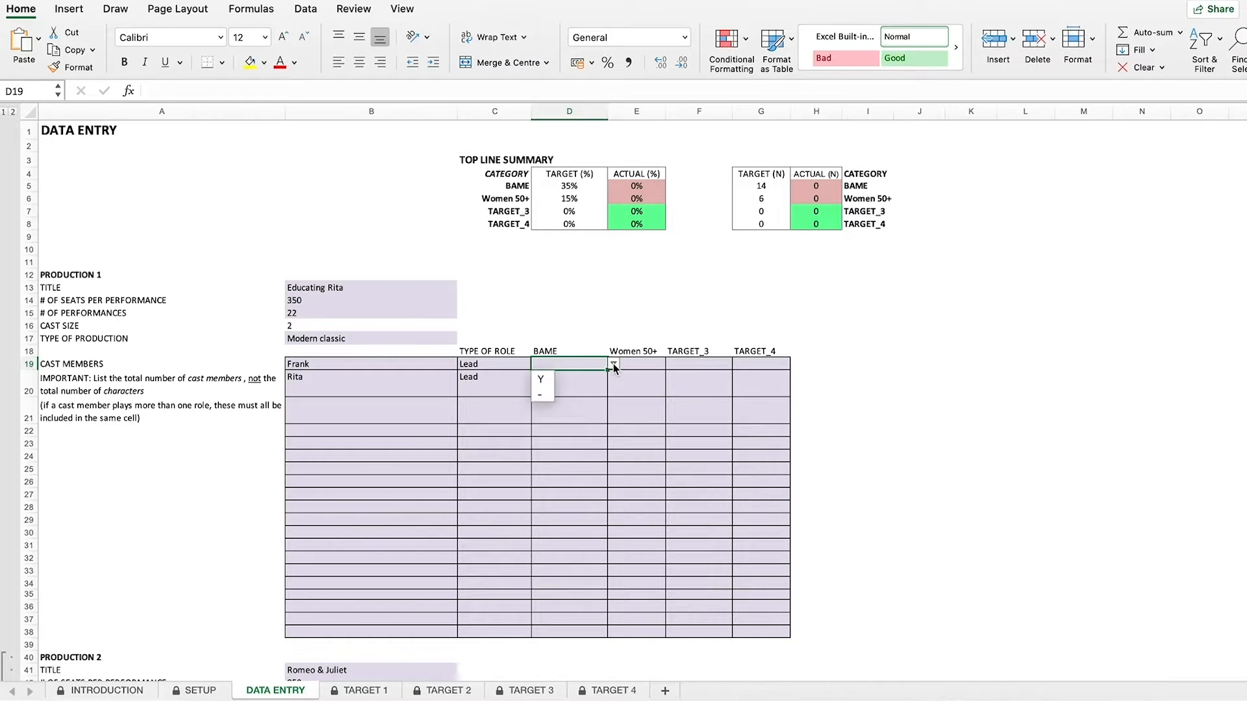
{"action": "left_click", "coordinate": [549, 380]}
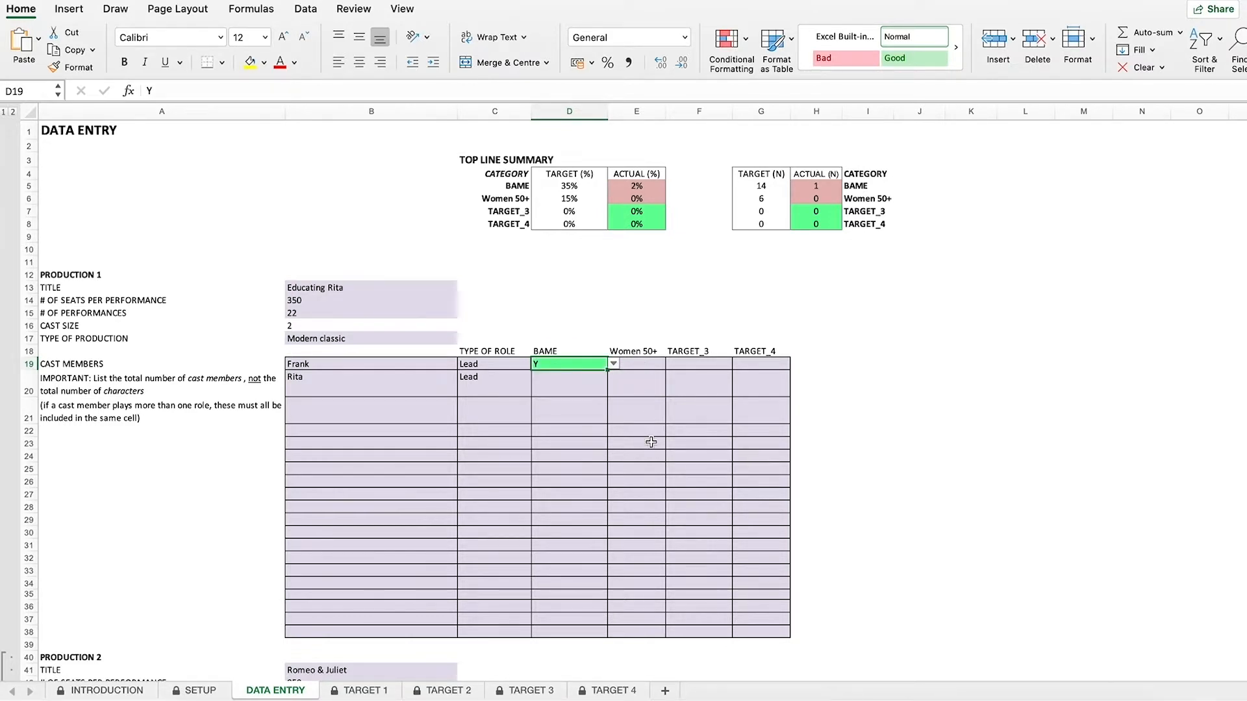
- Mark the performer in Production 6, random, as Y for the BAME target
{"action": "scroll", "coordinate": [649, 438], "scroll_direction": "down", "scroll_amount": 10}
{"action": "scroll", "coordinate": [651, 442], "scroll_direction": "down", "scroll_amount": 2}
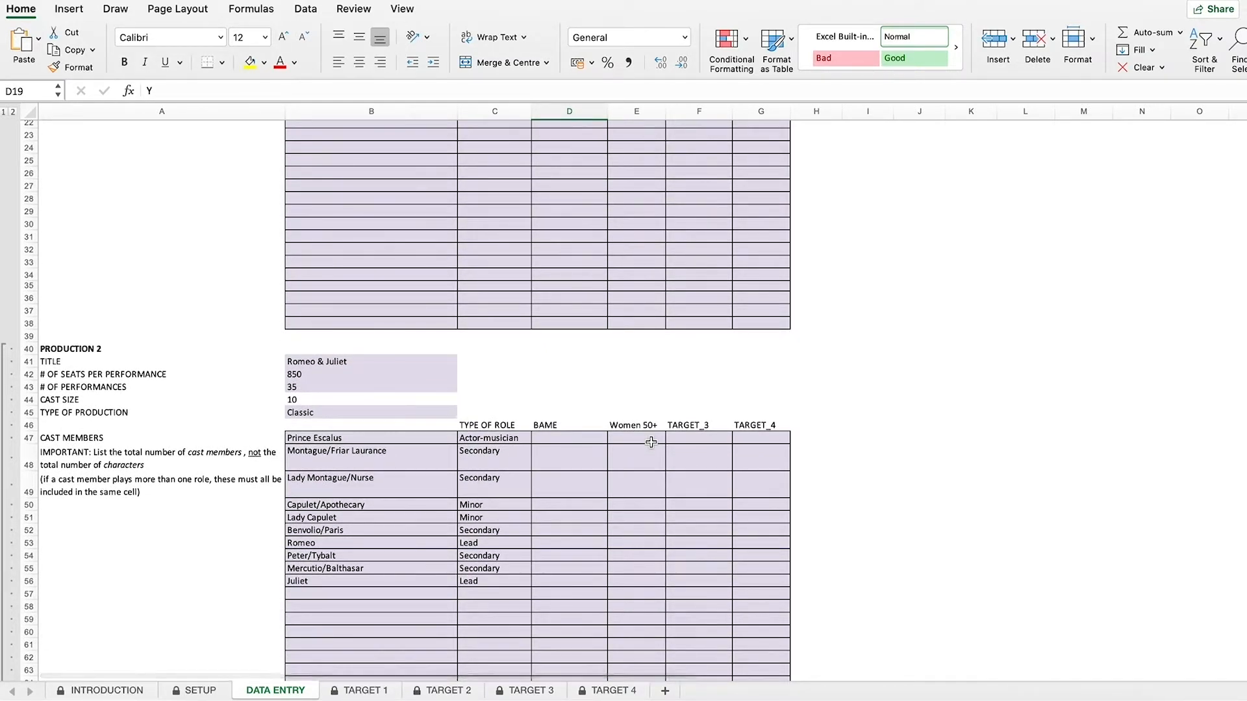
{"action": "scroll", "coordinate": [651, 442], "scroll_direction": "up", "scroll_amount": 5}
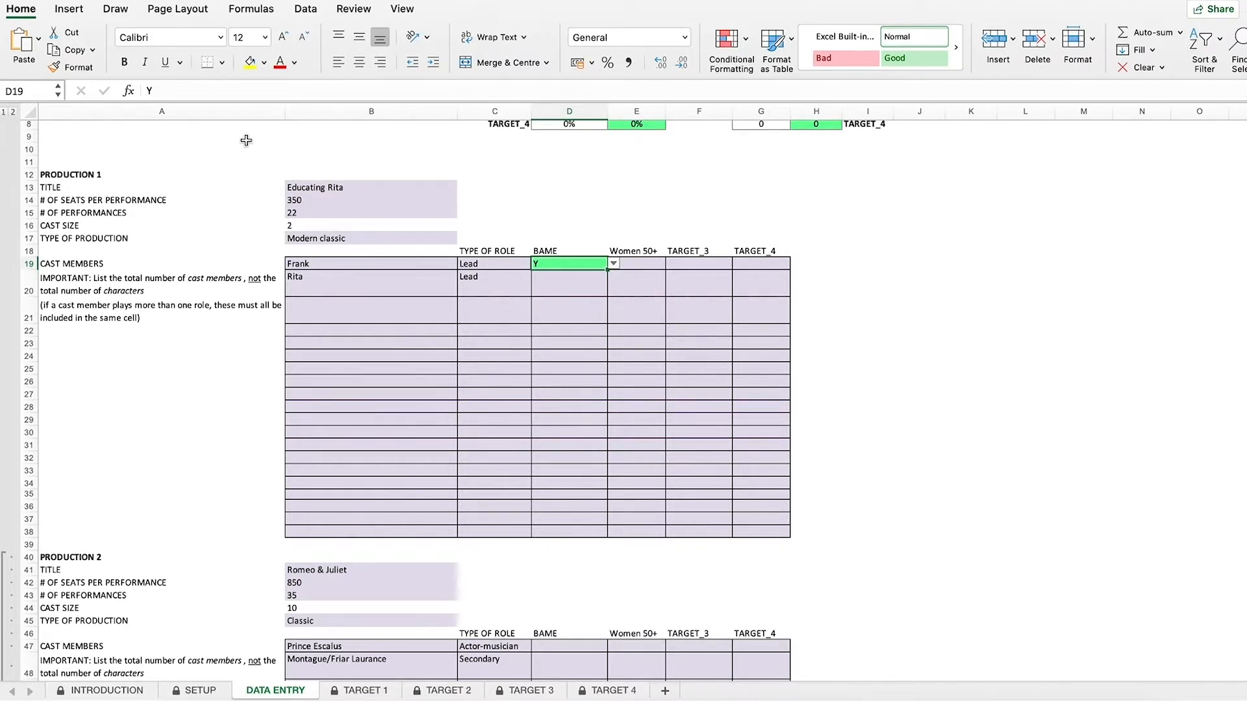
{"action": "scroll", "coordinate": [863, 505], "scroll_direction": "down", "scroll_amount": 8}
{"action": "scroll", "coordinate": [863, 506], "scroll_direction": "down", "scroll_amount": 20}
{"action": "scroll", "coordinate": [863, 505], "scroll_direction": "down", "scroll_amount": 7}
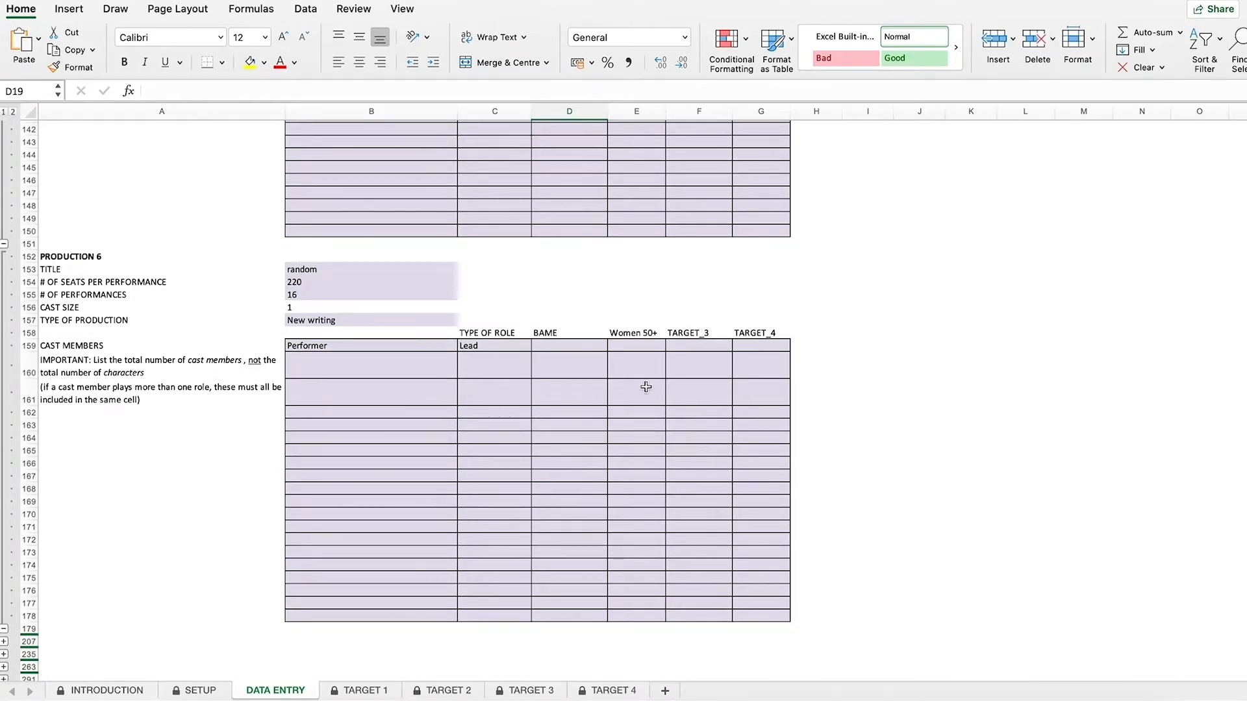
{"action": "left_click", "coordinate": [594, 346]}
{"action": "left_click", "coordinate": [614, 348]}
{"action": "left_click", "coordinate": [549, 376]}
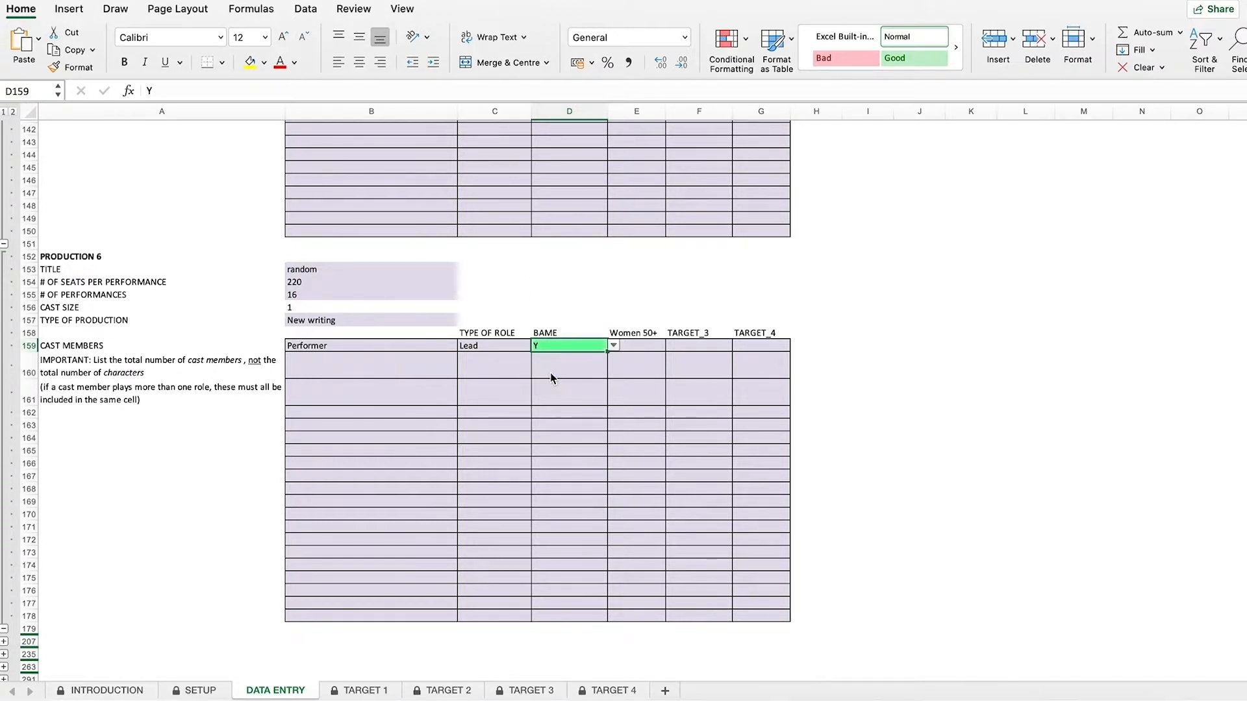
- In Production 5, Cockroach, mark the first three cast members as "-" for the BAME target
{"action": "scroll", "coordinate": [569, 329], "scroll_direction": "up", "scroll_amount": 5}
{"action": "scroll", "coordinate": [569, 329], "scroll_direction": "up", "scroll_amount": 3}
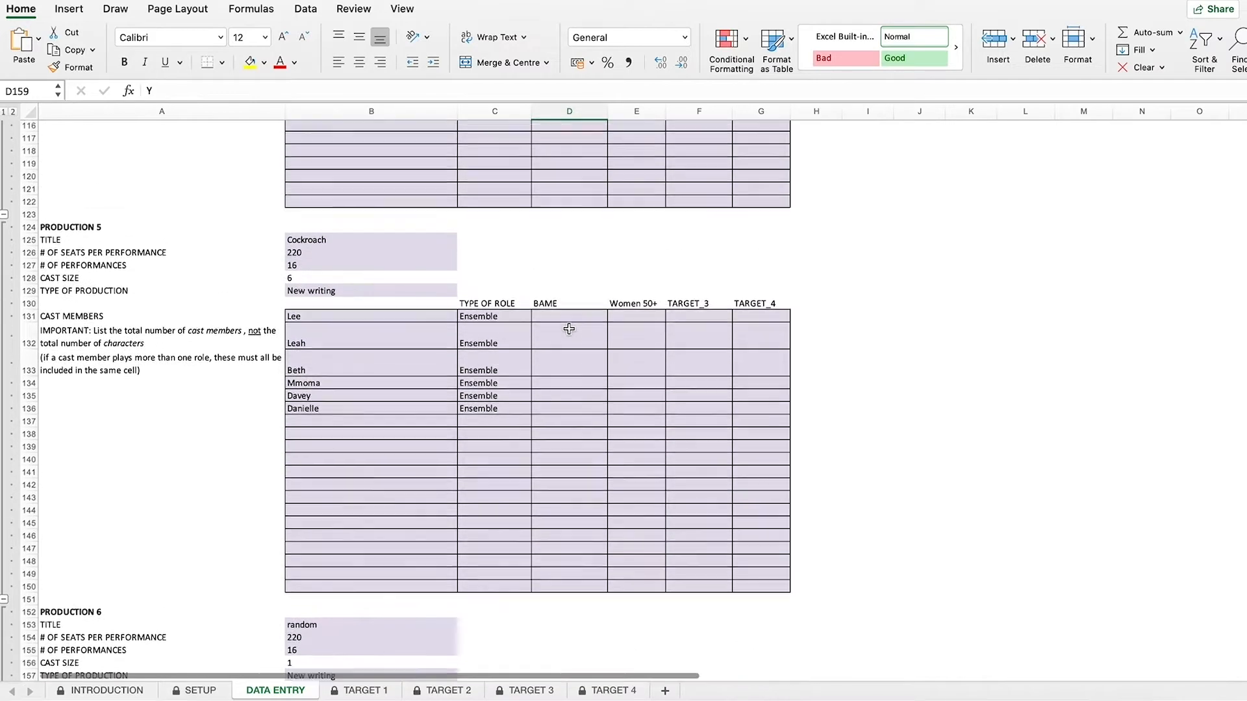
{"action": "left_click", "coordinate": [593, 321]}
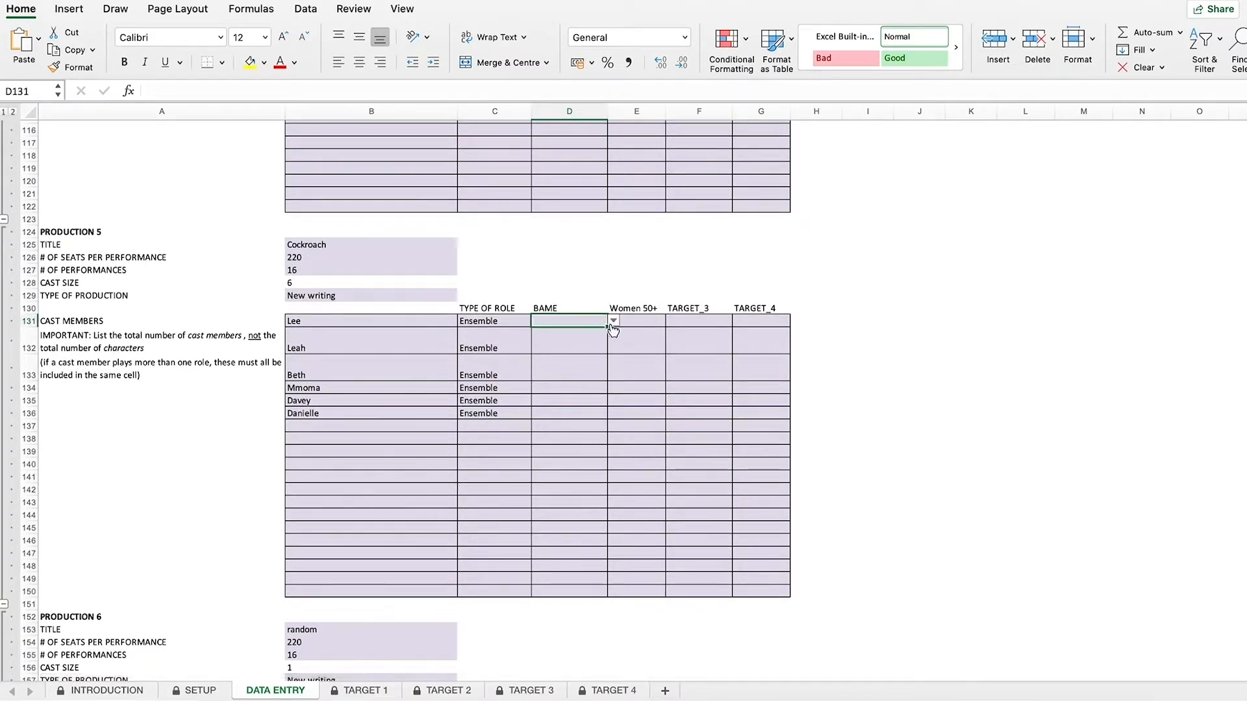
{"action": "left_click", "coordinate": [613, 321]}
{"action": "left_click", "coordinate": [549, 361]}
{"action": "left_click", "coordinate": [571, 340]}
{"action": "left_click", "coordinate": [613, 348]}
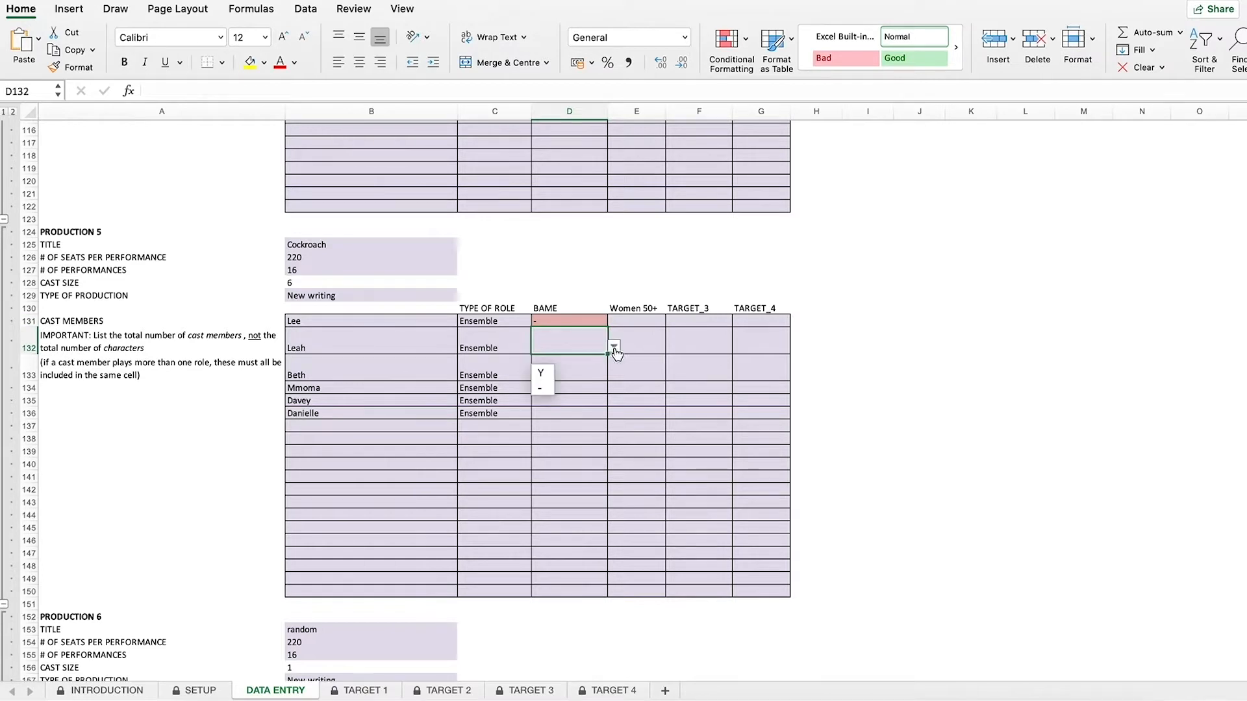
{"action": "left_click", "coordinate": [543, 389]}
{"action": "left_click", "coordinate": [567, 368]}
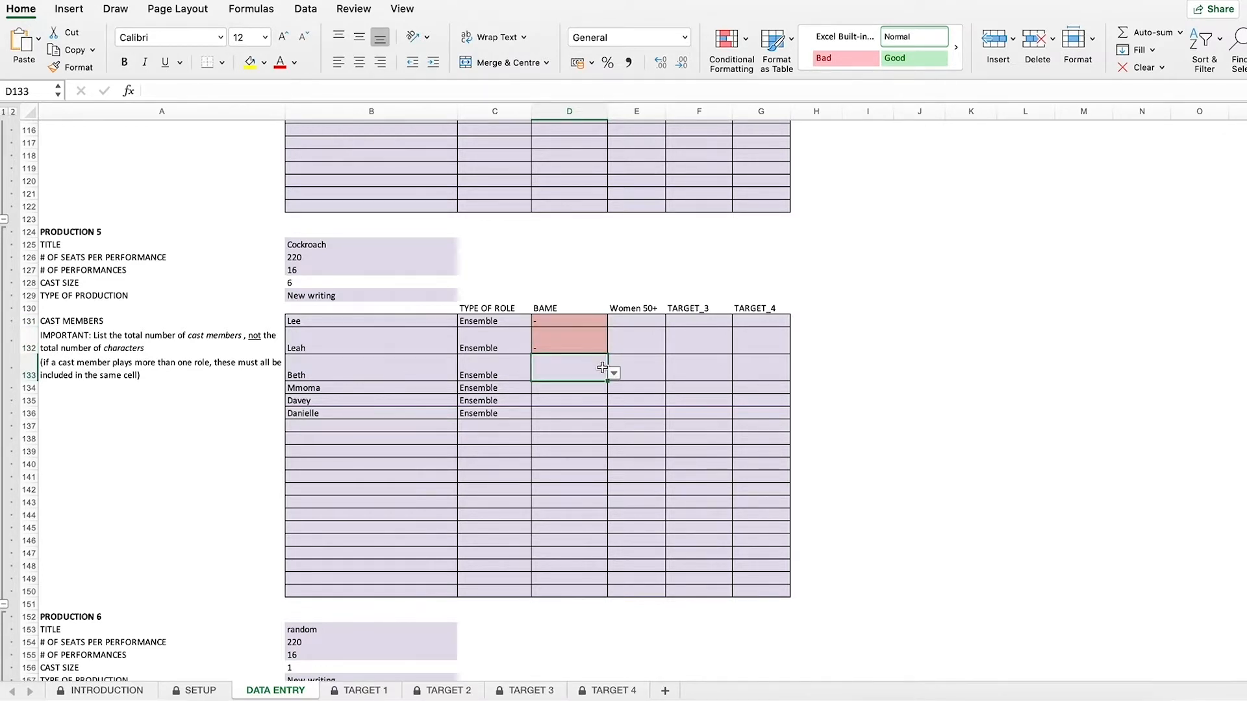
{"action": "left_click", "coordinate": [615, 373]}
{"action": "left_click", "coordinate": [544, 415]}
- Mark the fourth cast member of Cockroach as Y for the BAME target
{"action": "left_click", "coordinate": [584, 387]}
{"action": "left_click", "coordinate": [614, 388]}
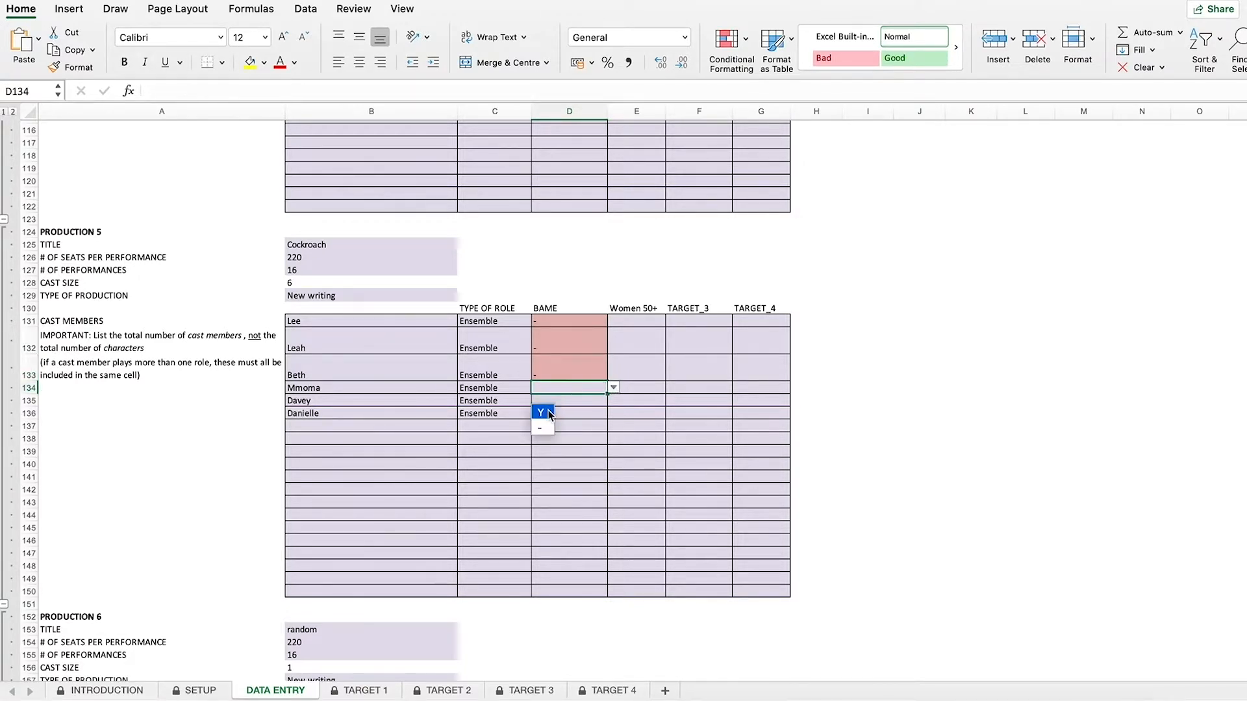
{"action": "left_click", "coordinate": [547, 409]}
{"action": "left_click", "coordinate": [568, 398]}
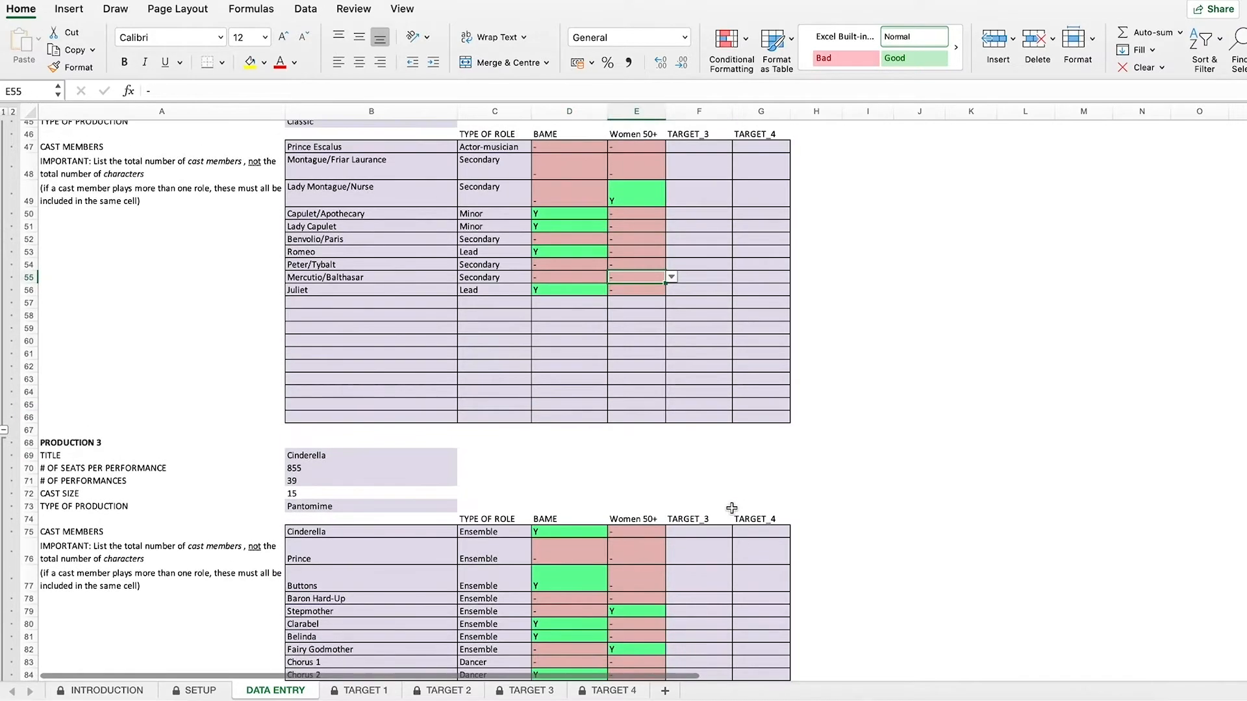
- Mark Rita in Production 1, Educating Rita, as Y for the BAME target
{"action": "scroll", "coordinate": [732, 508], "scroll_direction": "up", "scroll_amount": 2}
{"action": "scroll", "coordinate": [732, 508], "scroll_direction": "up", "scroll_amount": 5}
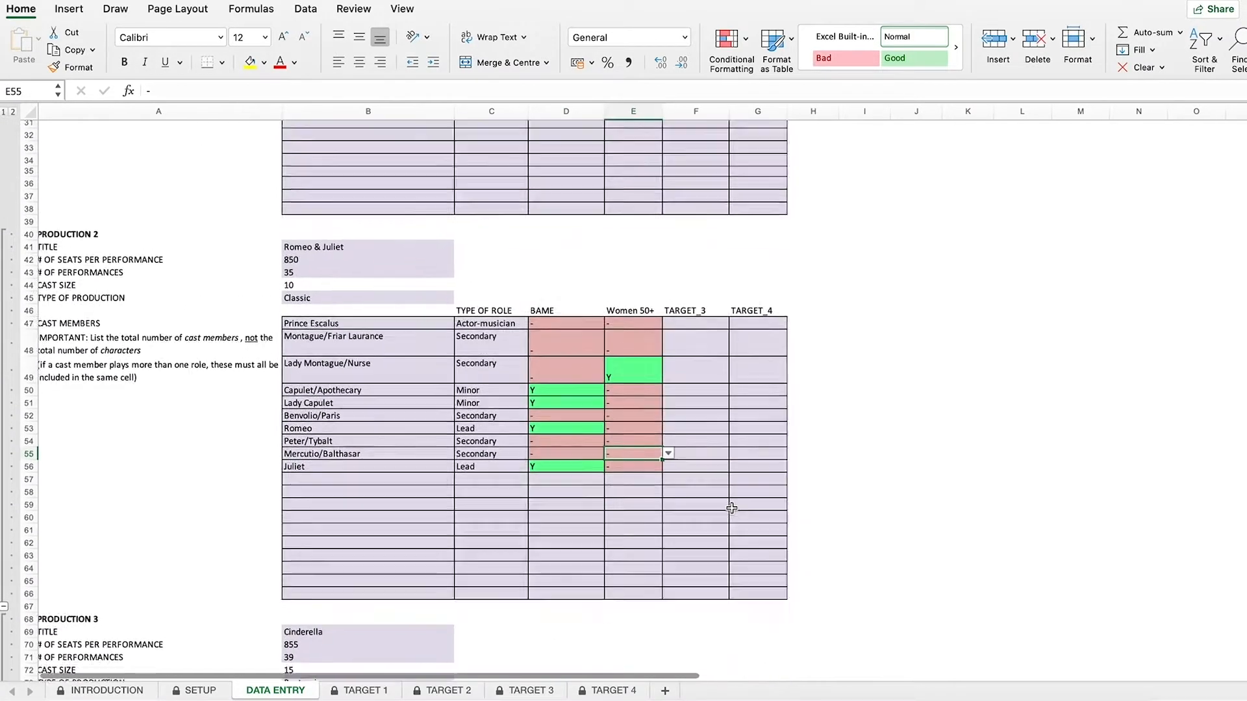
{"action": "scroll", "coordinate": [732, 507], "scroll_direction": "up", "scroll_amount": 6}
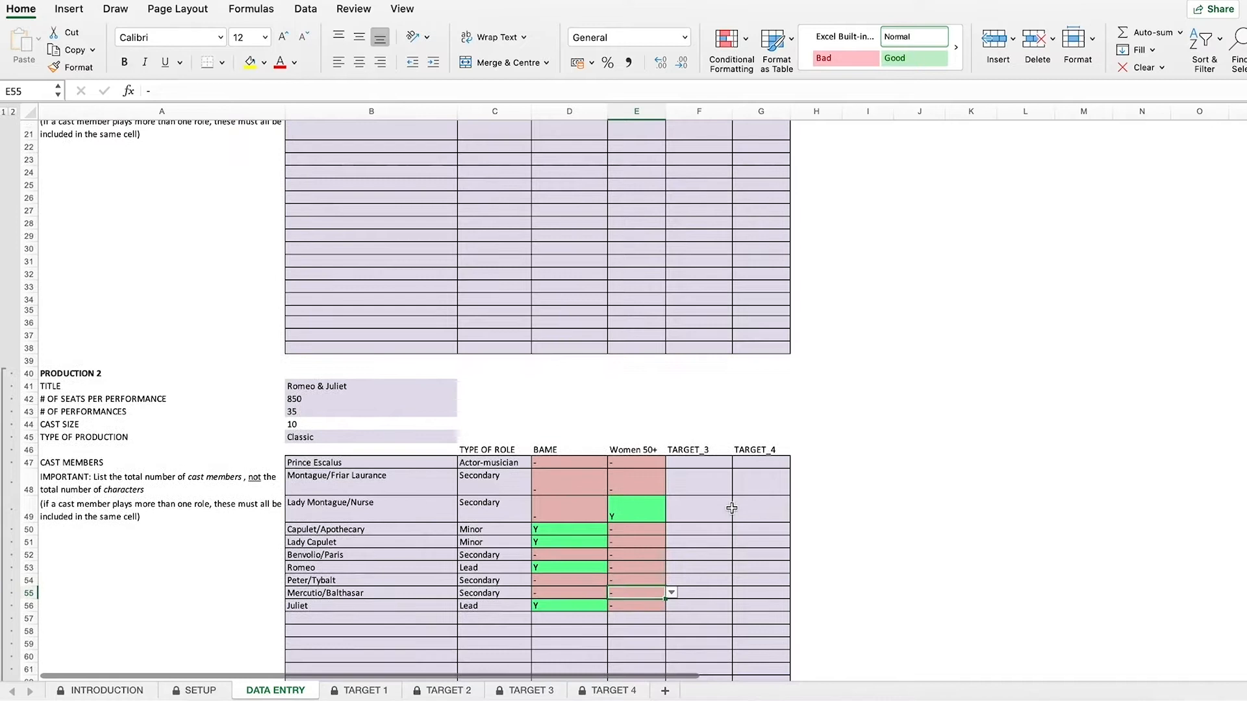
{"action": "scroll", "coordinate": [732, 508], "scroll_direction": "up", "scroll_amount": 6}
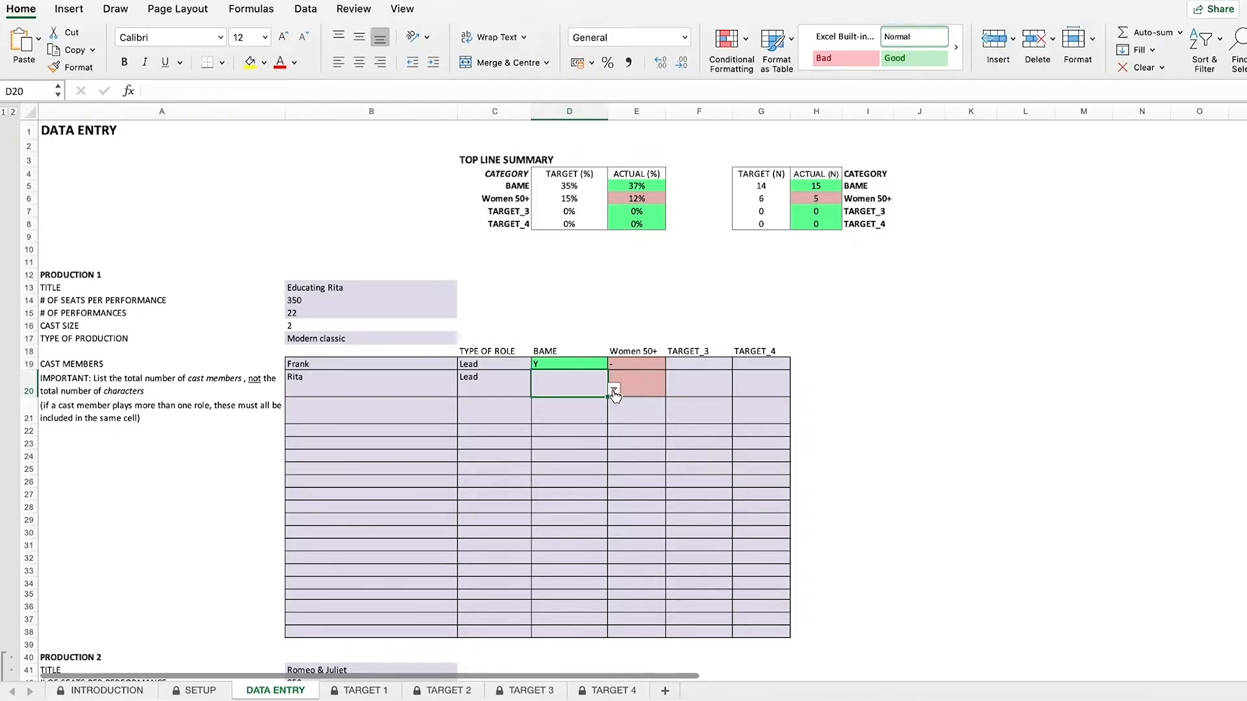
{"action": "left_click", "coordinate": [613, 389]}
{"action": "left_click", "coordinate": [543, 406]}
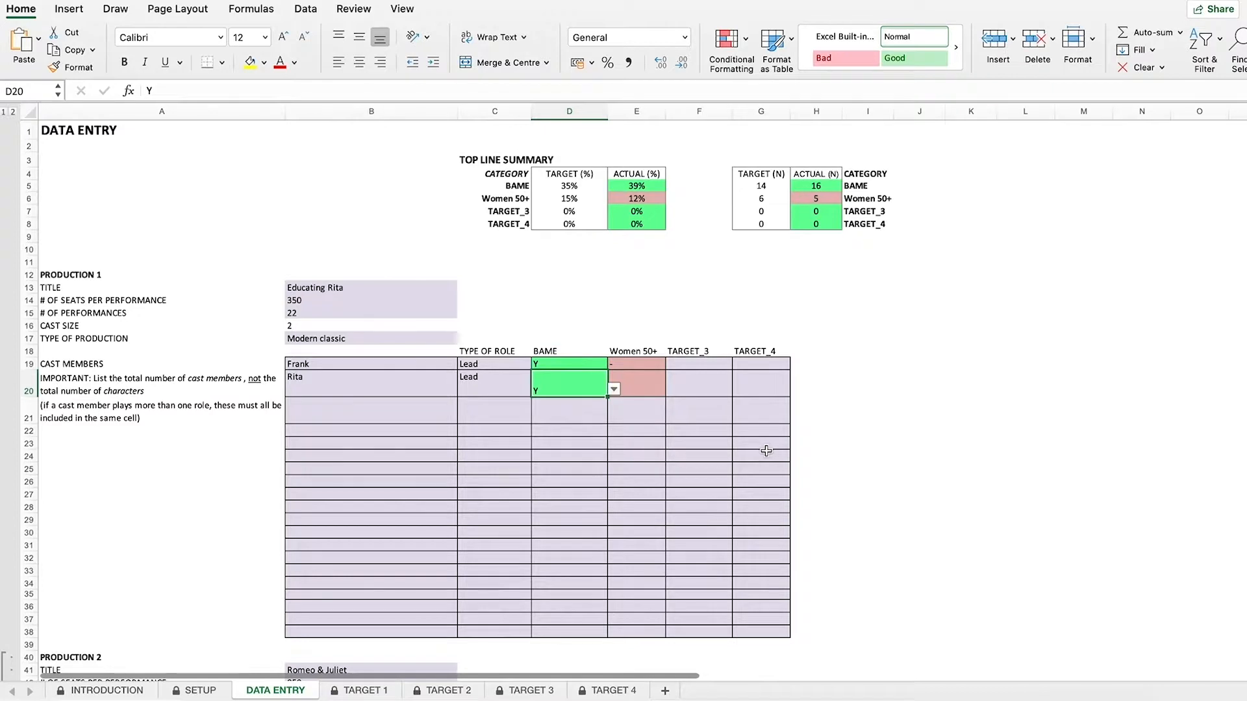
- In Production 2, Romeo & Juliet, change Lady Montague/Nurse to "-" for the BAME target
{"action": "scroll", "coordinate": [767, 450], "scroll_direction": "down", "scroll_amount": 10}
{"action": "scroll", "coordinate": [766, 450], "scroll_direction": "down", "scroll_amount": 5}
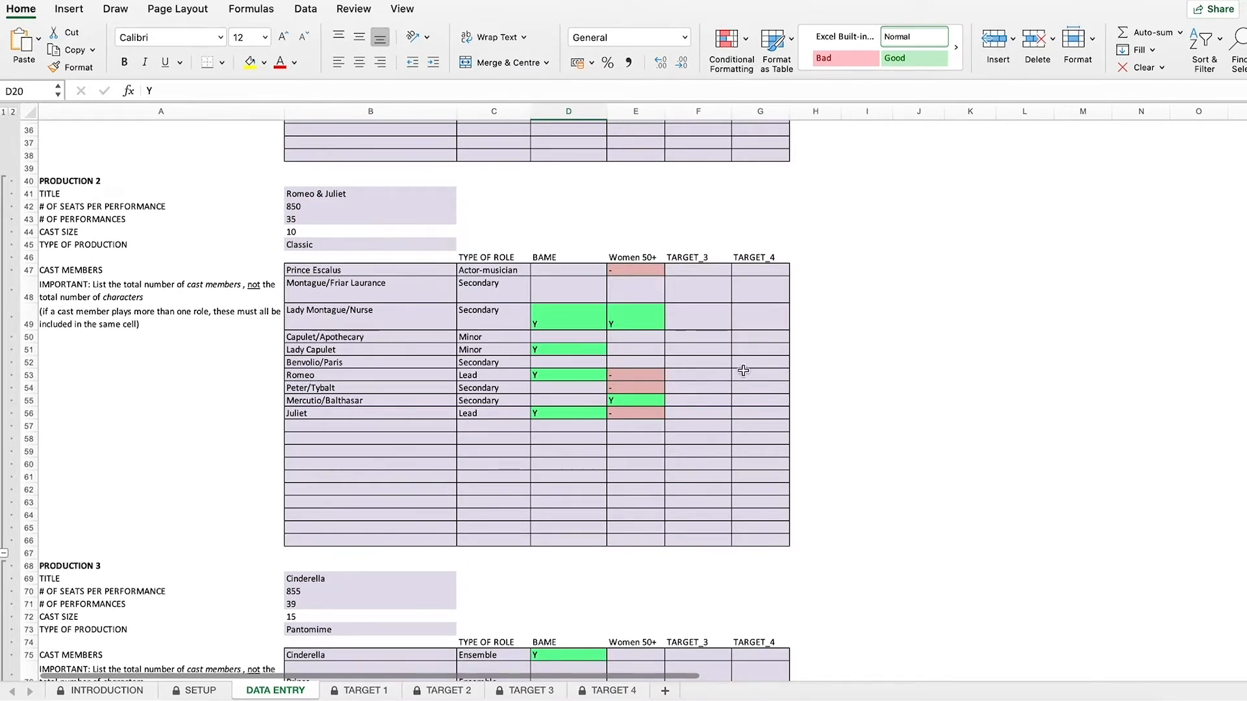
{"action": "left_click", "coordinate": [581, 317]}
{"action": "left_click", "coordinate": [613, 323]}
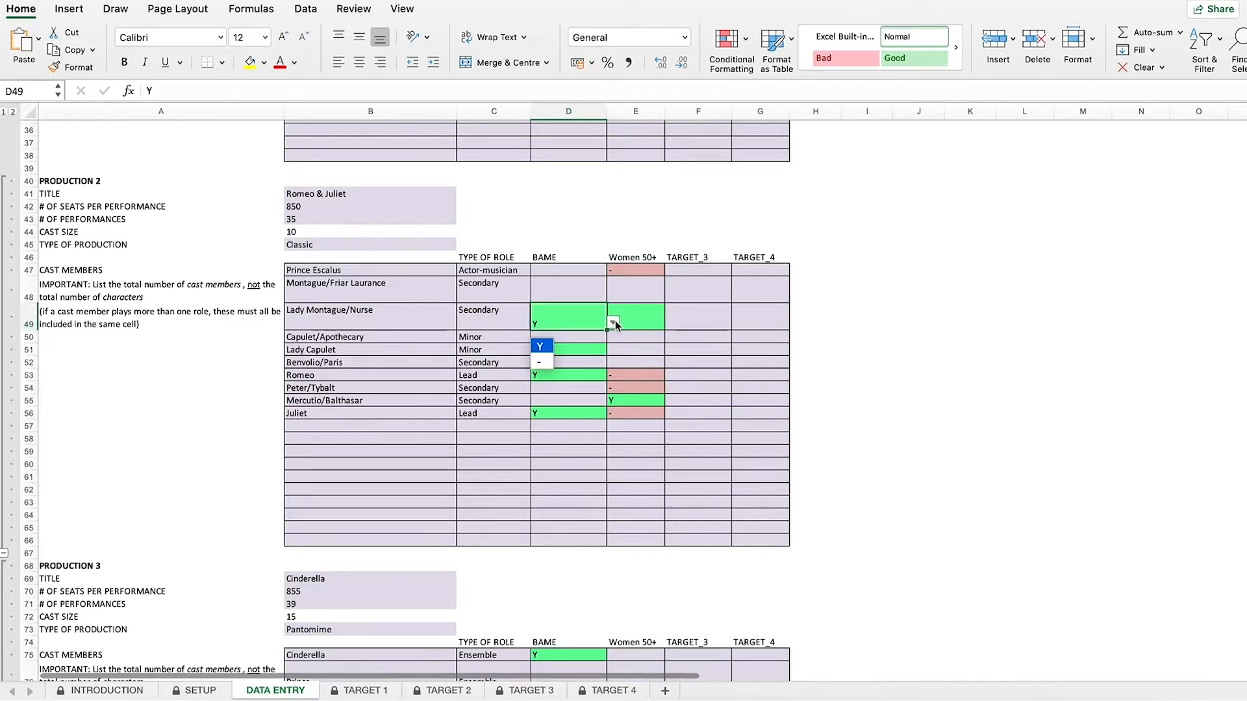
{"action": "left_click", "coordinate": [544, 362]}
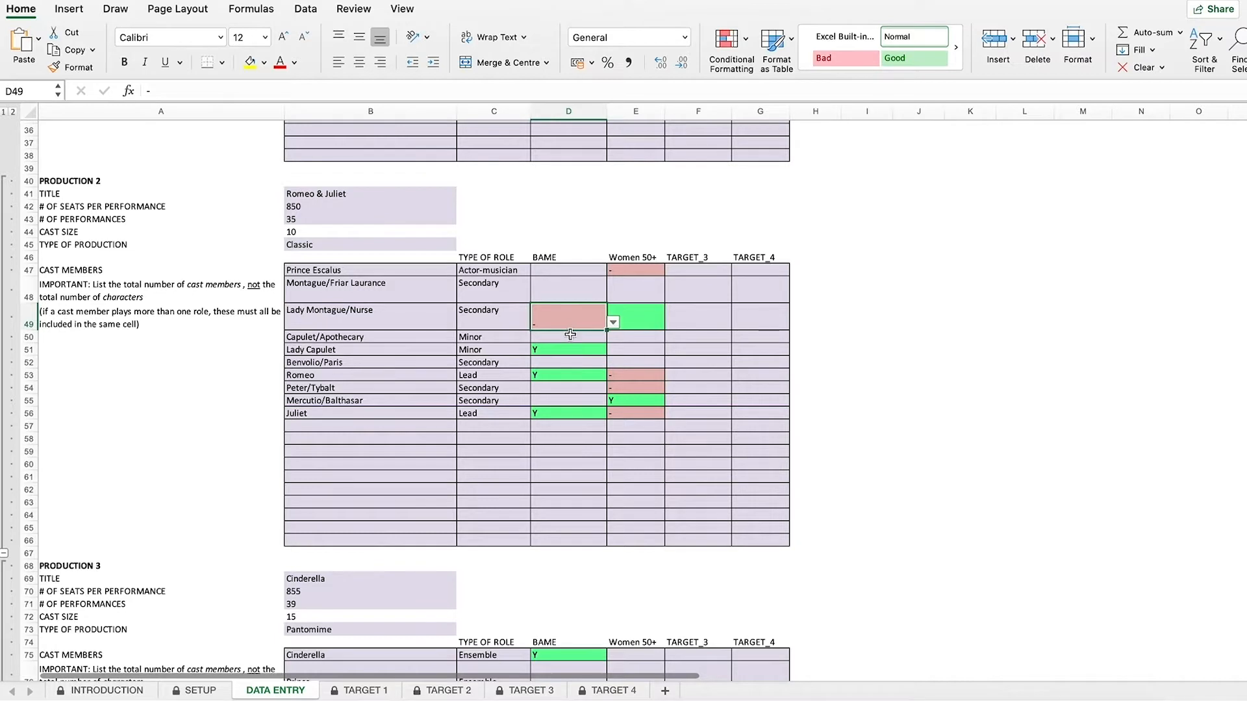
- Mark Capulet/Apothecary in Romeo & Juliet as Y for the BAME target
{"action": "left_click", "coordinate": [570, 335]}
{"action": "left_click", "coordinate": [613, 338]}
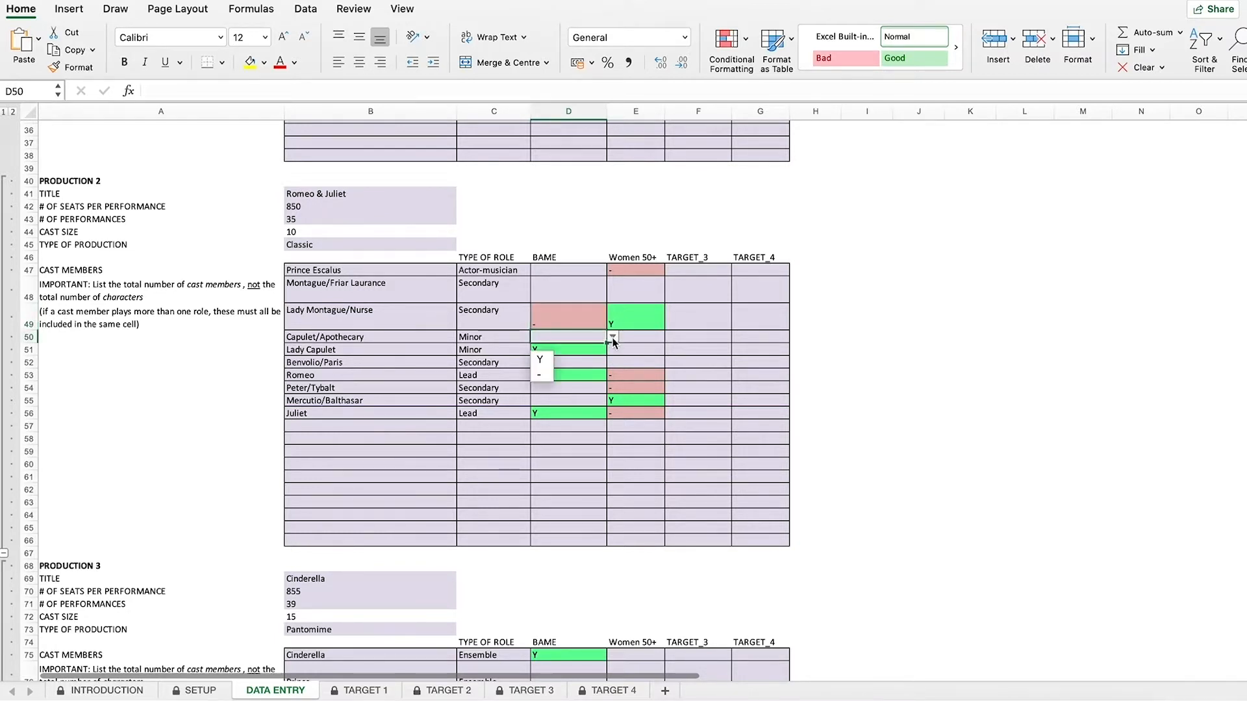
{"action": "left_click", "coordinate": [549, 361]}
{"action": "scroll", "coordinate": [807, 355], "scroll_direction": "down", "scroll_amount": 2}
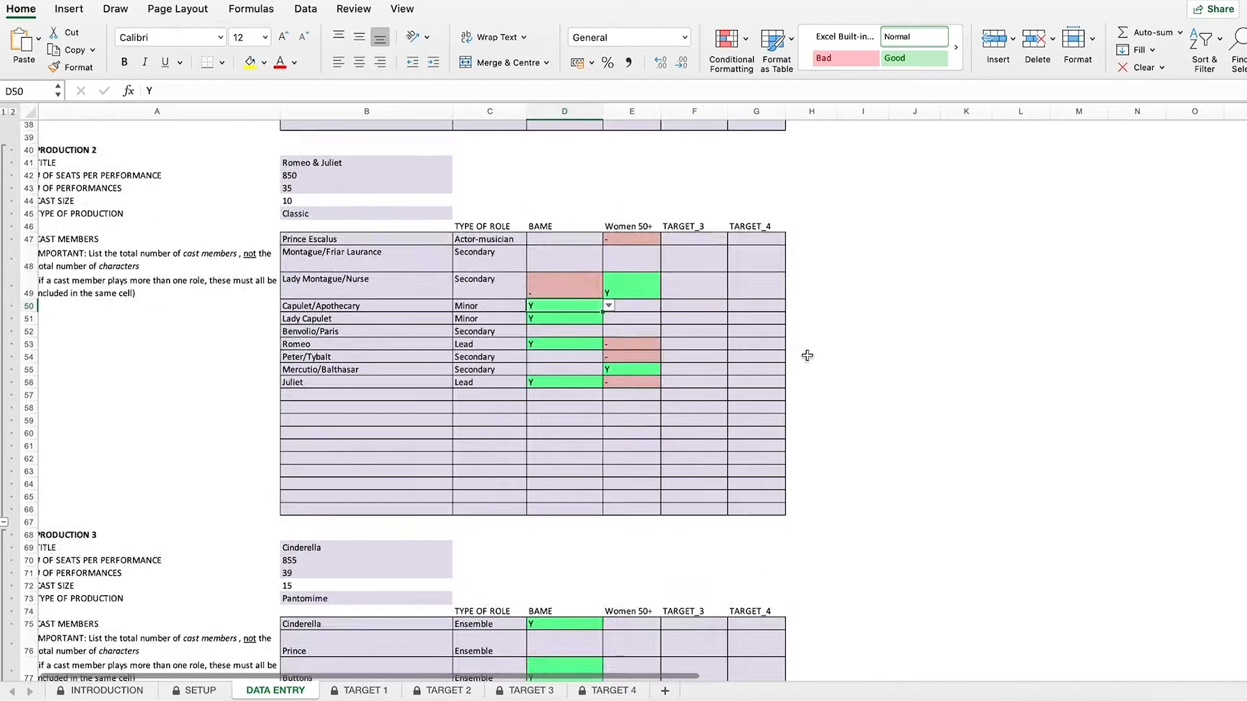
{"action": "scroll", "coordinate": [807, 355], "scroll_direction": "up", "scroll_amount": 15}
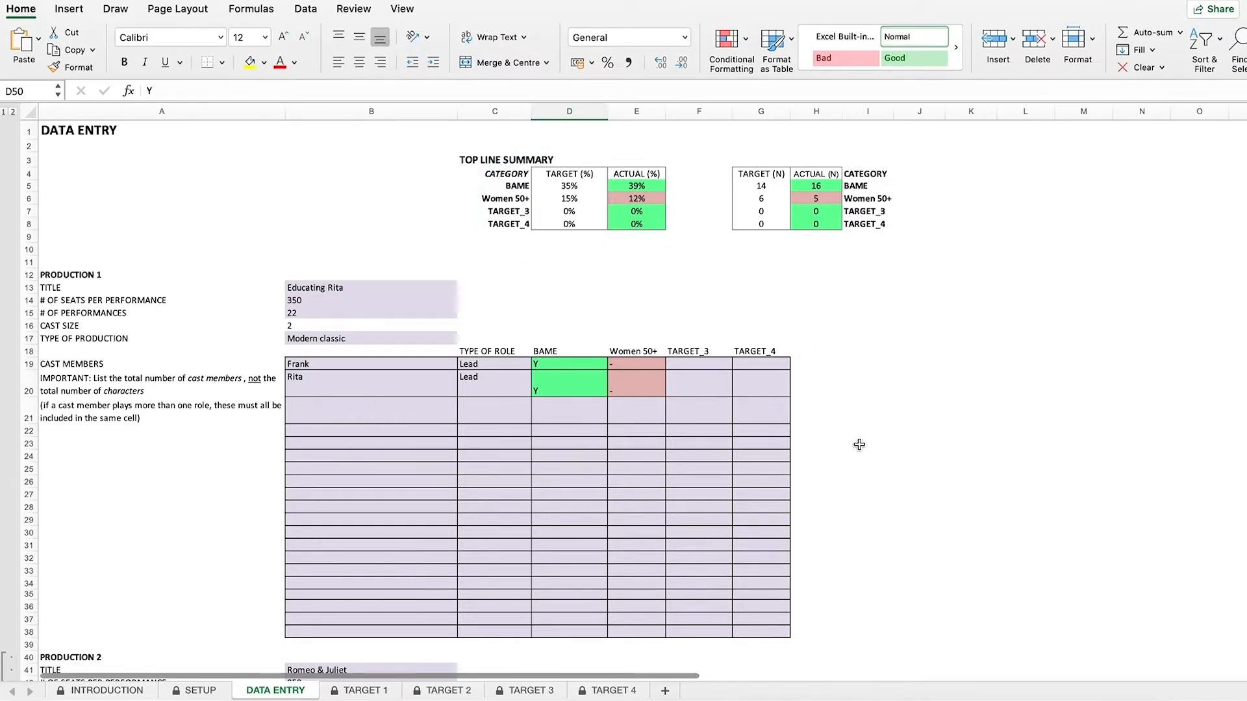
{"action": "scroll", "coordinate": [859, 444], "scroll_direction": "down", "scroll_amount": 1}
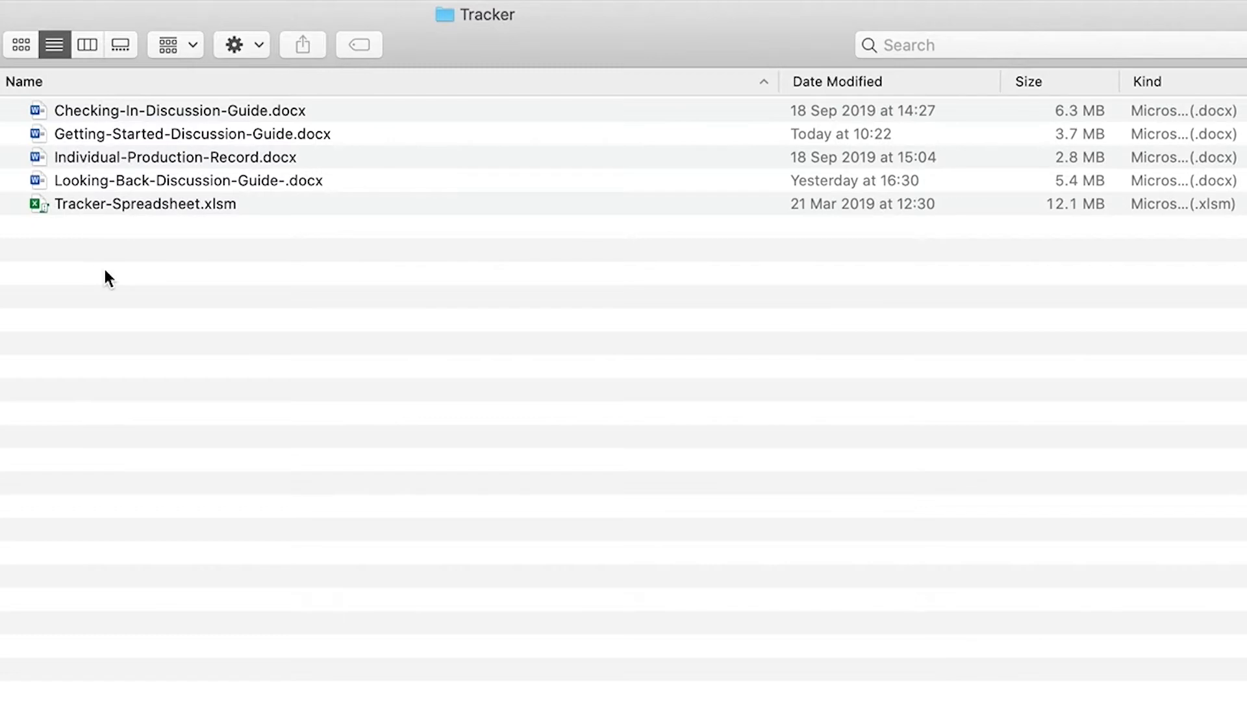
- Open Checking-In-Discussion-Guide.docx from the Tracker folder in Word and read through the whole guide
{"action": "double_click", "coordinate": [324, 116]}
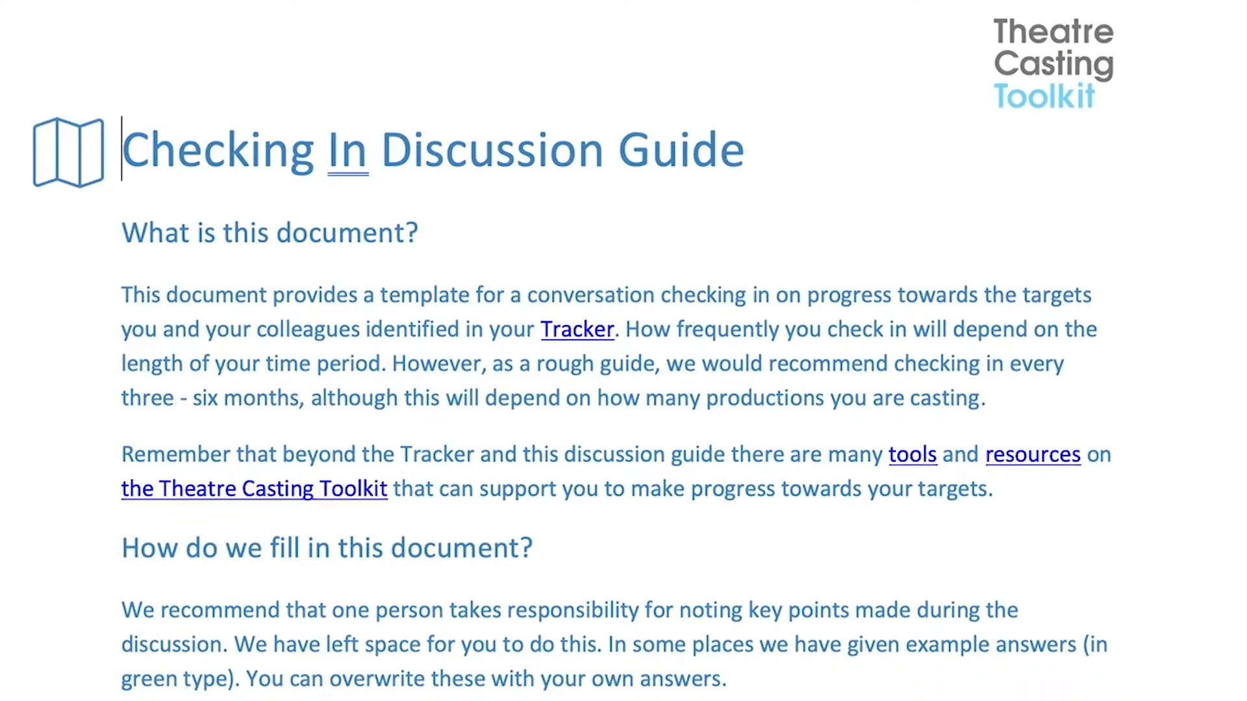
{"action": "scroll", "coordinate": [624, 351], "scroll_direction": "down", "scroll_amount": 10}
{"action": "scroll", "coordinate": [623, 350], "scroll_direction": "down", "scroll_amount": 15}
{"action": "scroll", "coordinate": [623, 351], "scroll_direction": "down", "scroll_amount": 10}
{"action": "scroll", "coordinate": [624, 351], "scroll_direction": "down", "scroll_amount": 16}
{"action": "scroll", "coordinate": [623, 351], "scroll_direction": "down", "scroll_amount": 15}
{"action": "scroll", "coordinate": [624, 351], "scroll_direction": "down", "scroll_amount": 7}
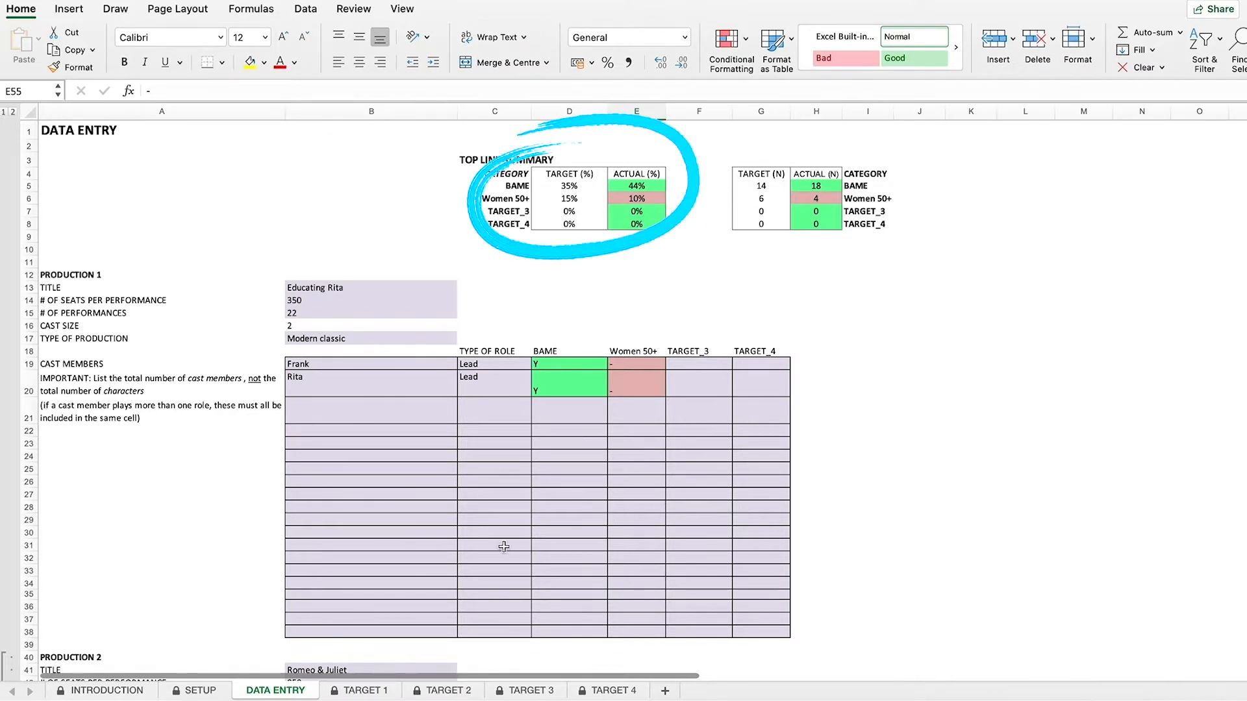
- Back in the Excel tracker, filter the blanks out of the Type of Role table on the TARGET 1 sheet
{"action": "left_click", "coordinate": [367, 691]}
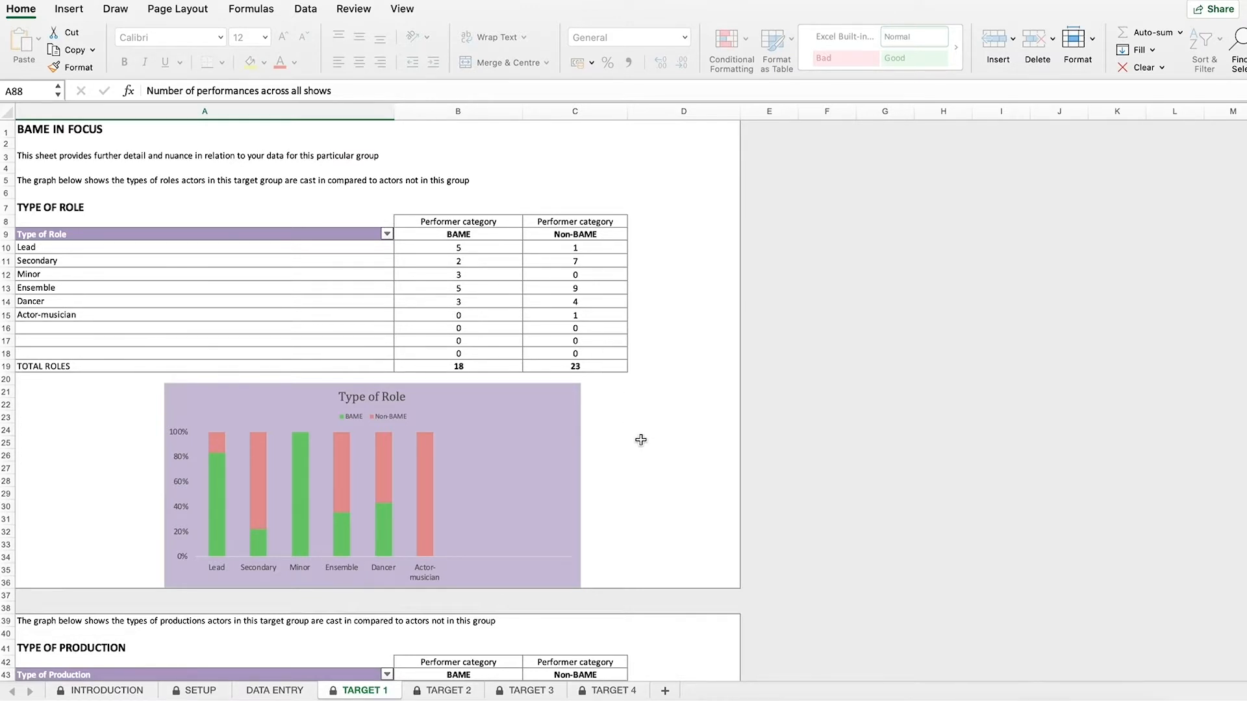
{"action": "scroll", "coordinate": [640, 440], "scroll_direction": "down", "scroll_amount": 3}
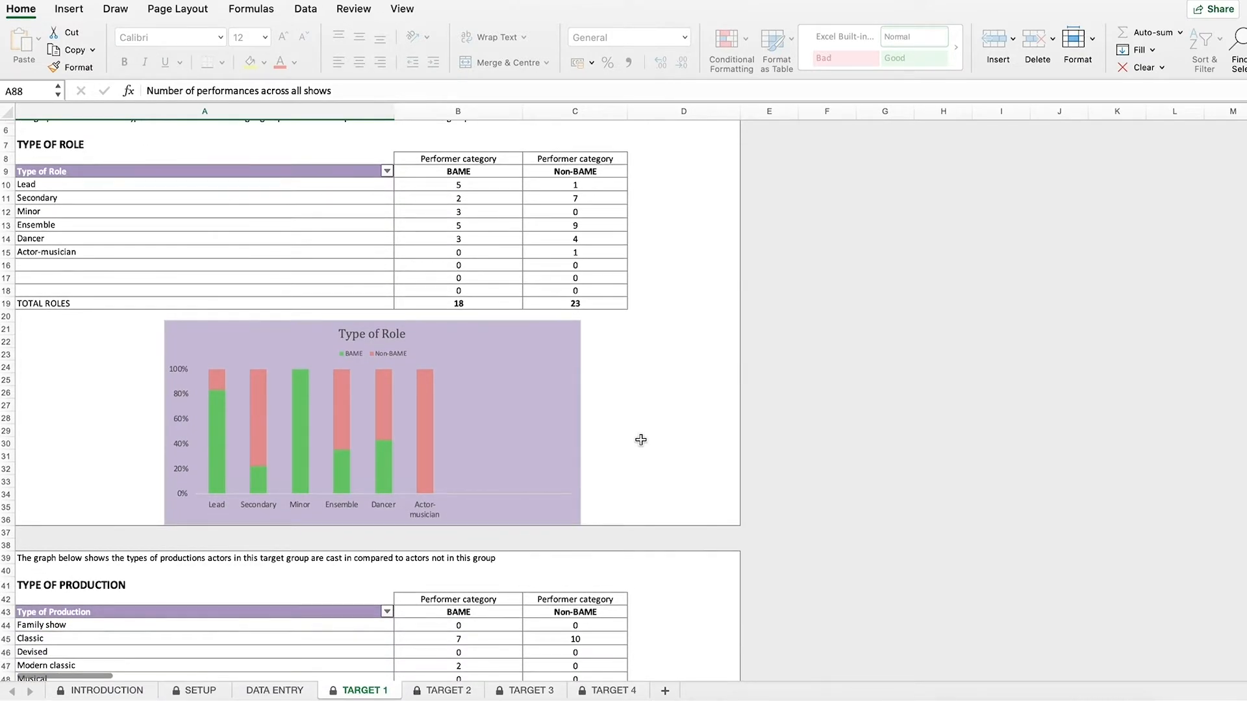
{"action": "scroll", "coordinate": [640, 440], "scroll_direction": "up", "scroll_amount": 2}
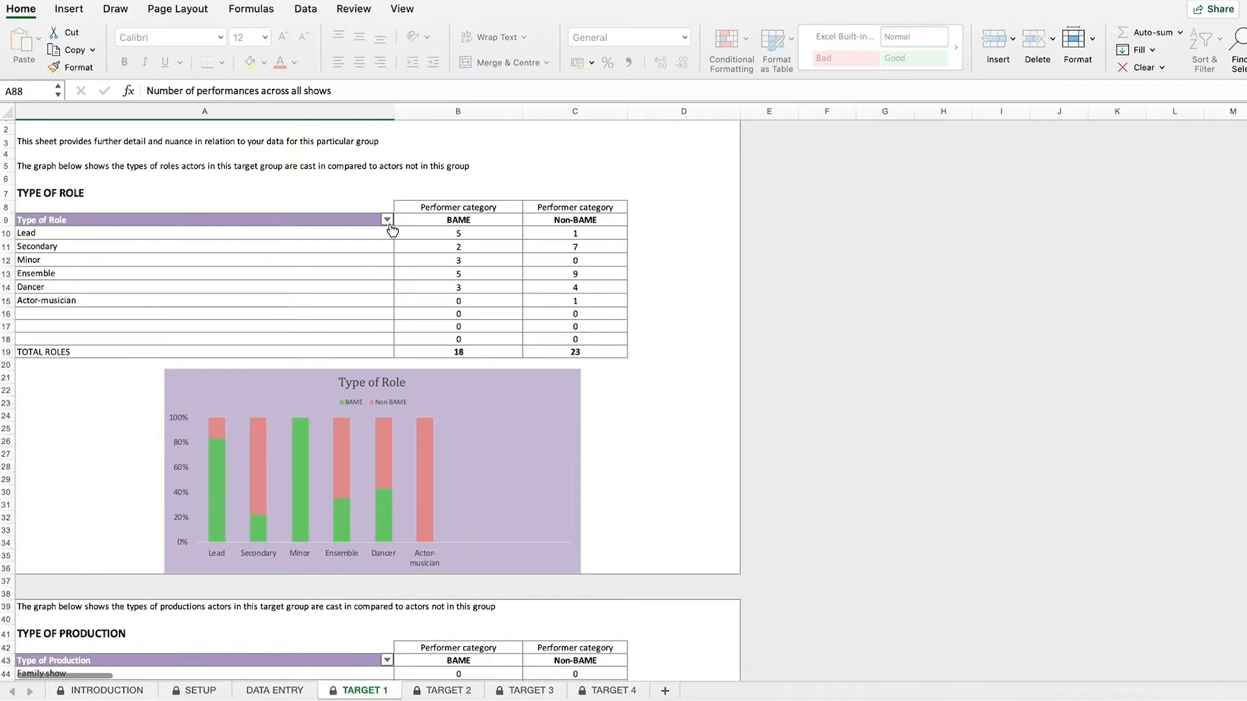
{"action": "left_click", "coordinate": [387, 221]}
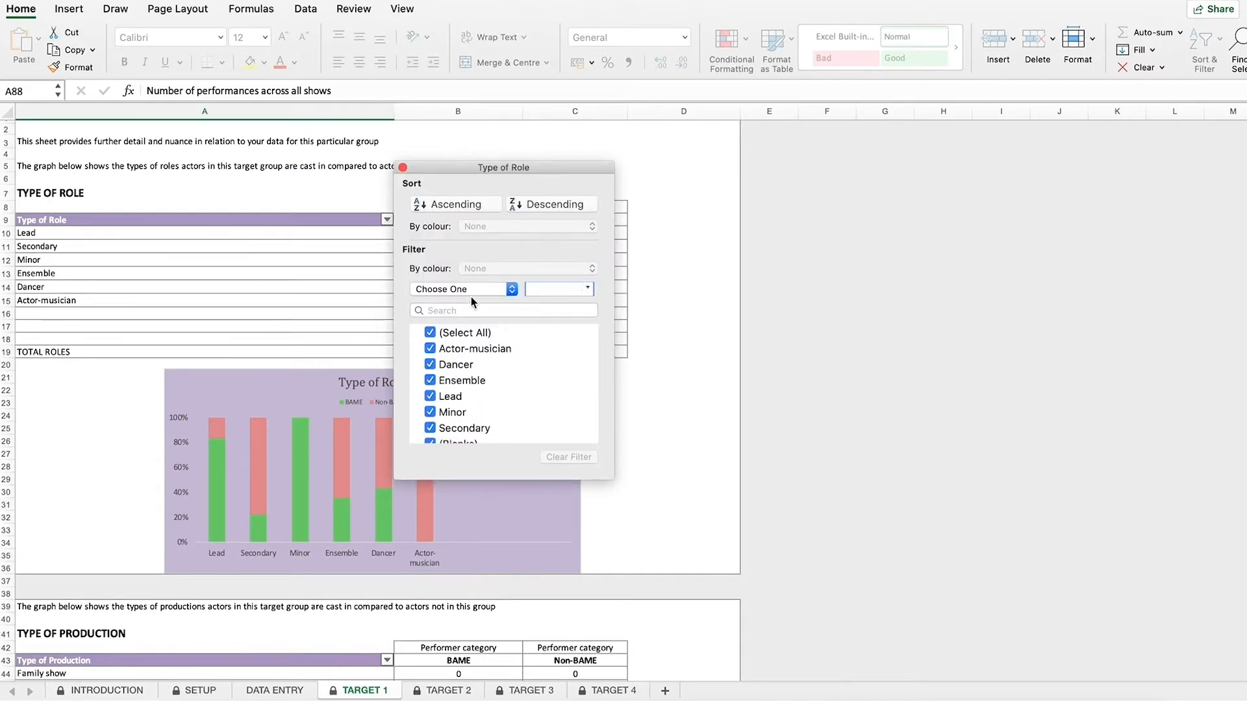
{"action": "scroll", "coordinate": [496, 392], "scroll_direction": "down", "scroll_amount": 1}
{"action": "left_click", "coordinate": [431, 434]}
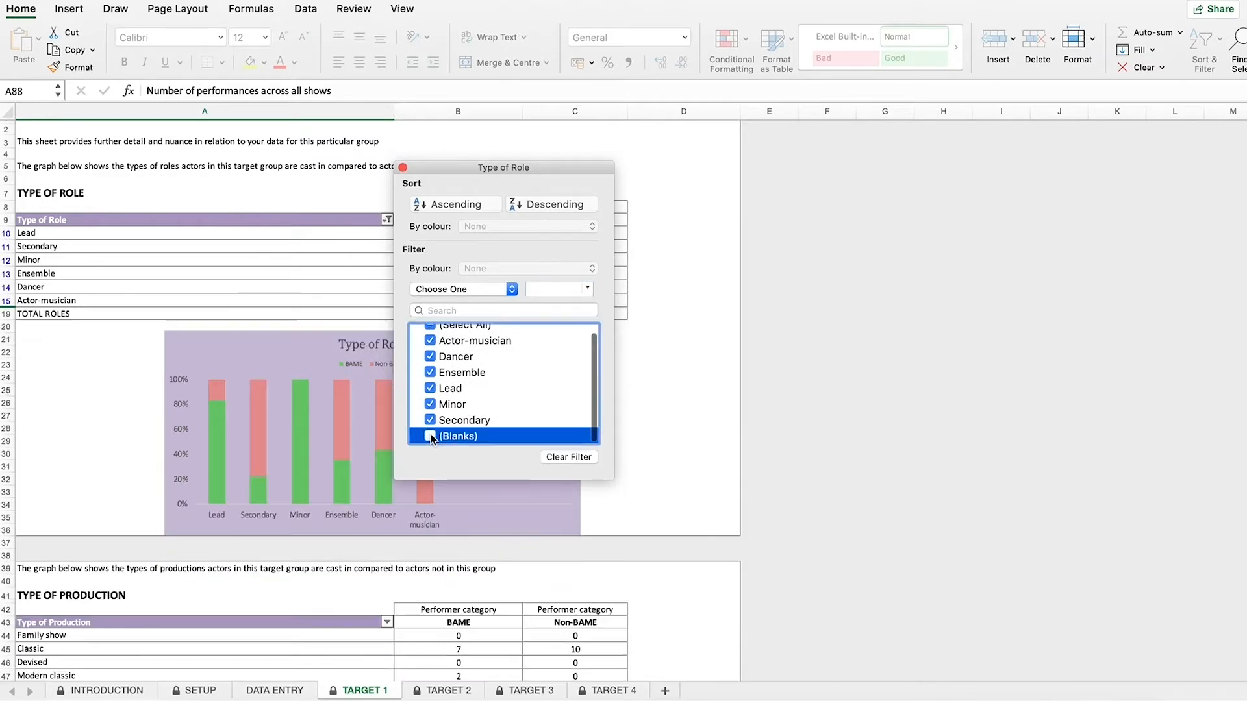
{"action": "left_click", "coordinate": [402, 167]}
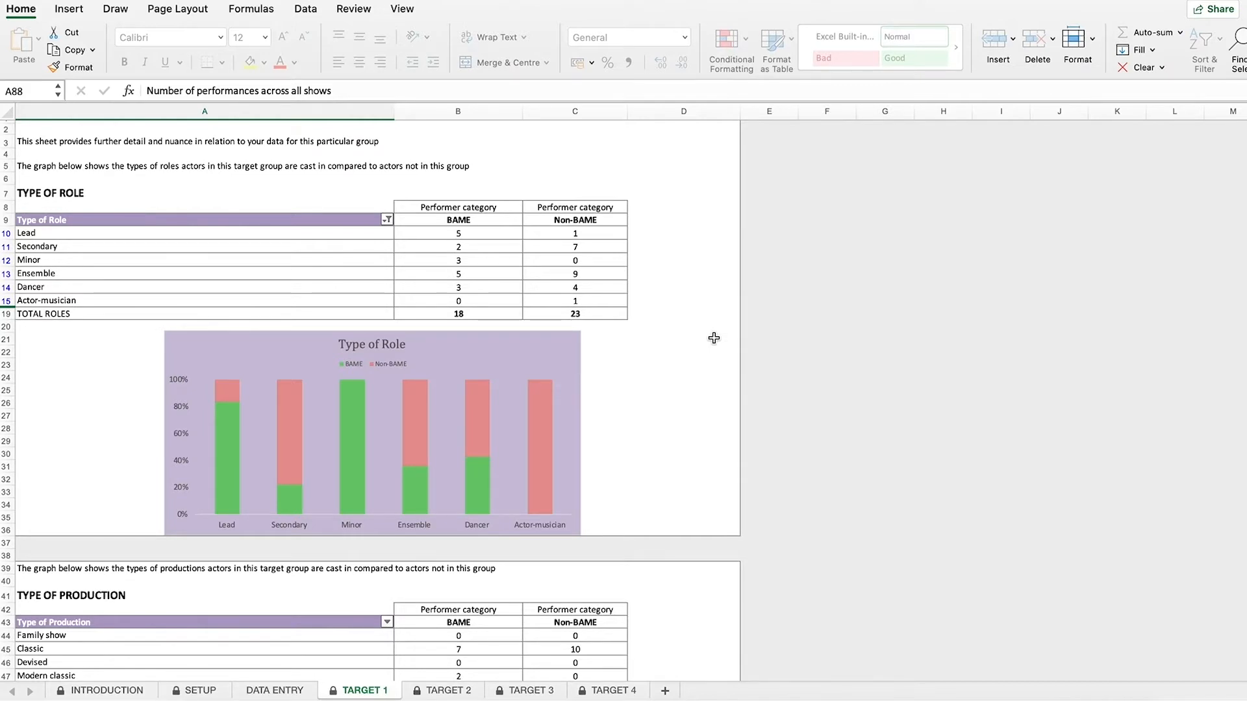
- Filter the blanks out of the Type of Production table on the TARGET 1 sheet
{"action": "scroll", "coordinate": [713, 338], "scroll_direction": "down", "scroll_amount": 5}
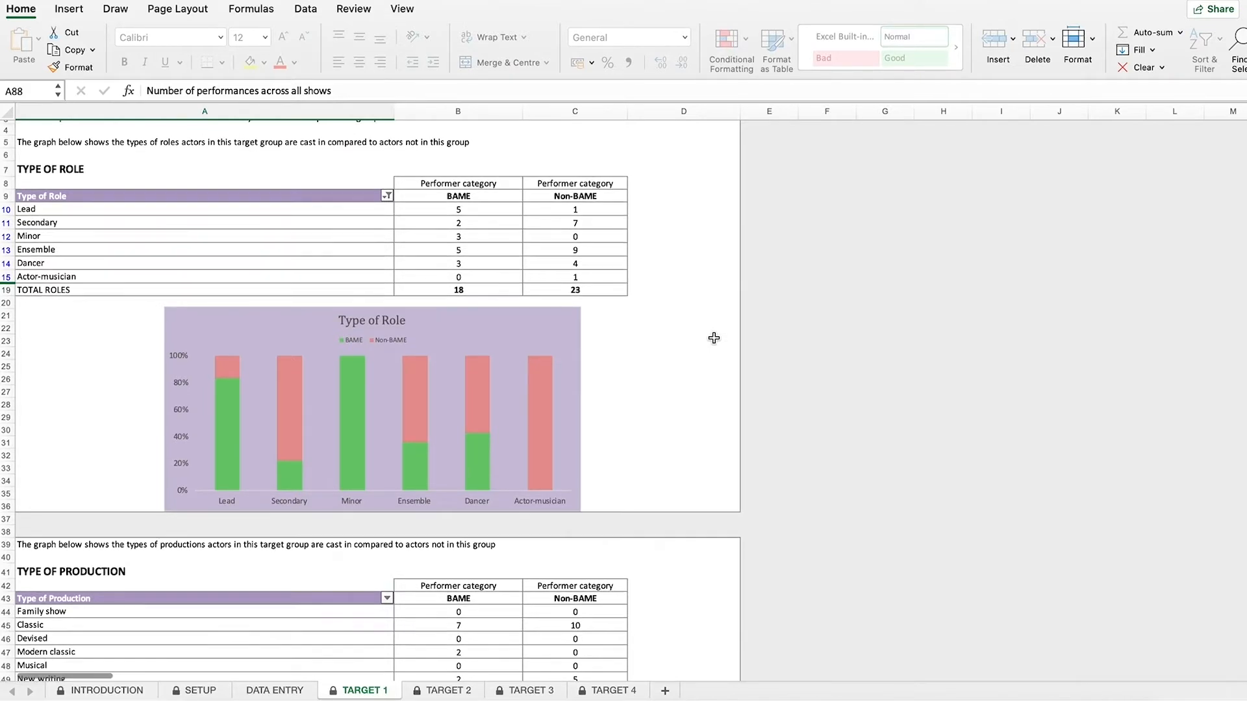
{"action": "scroll", "coordinate": [714, 338], "scroll_direction": "down", "scroll_amount": 12}
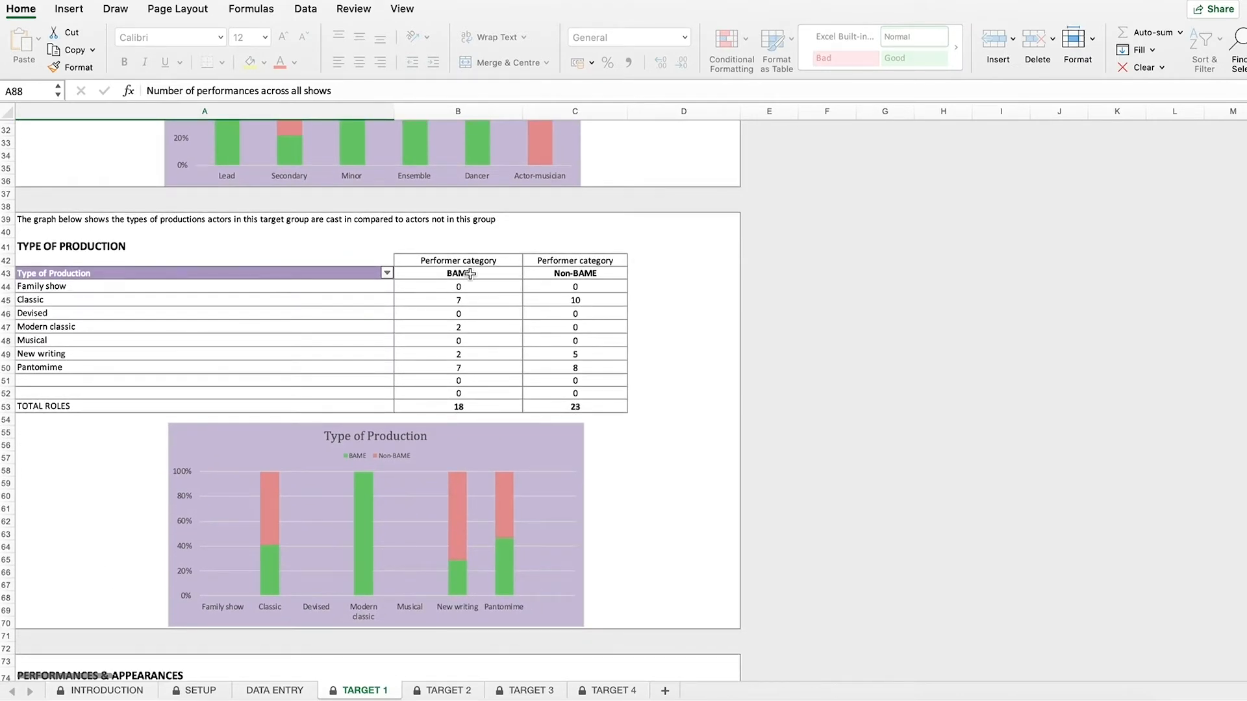
{"action": "left_click", "coordinate": [387, 274]}
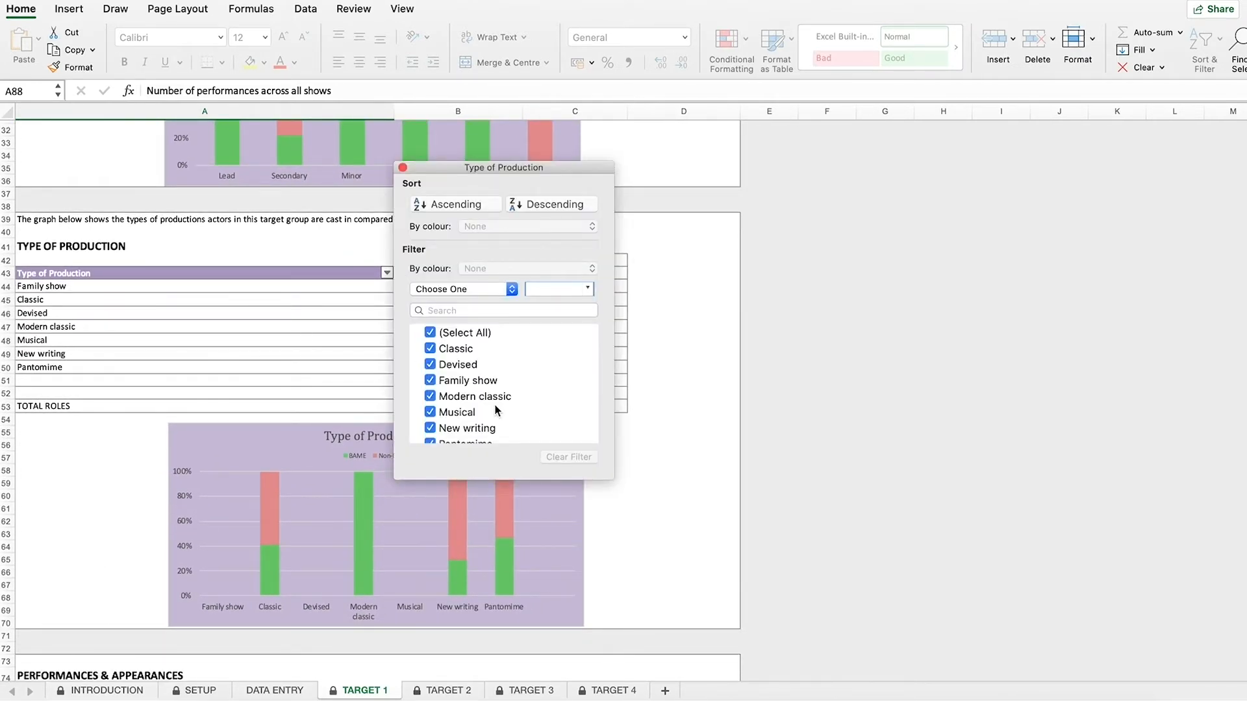
{"action": "scroll", "coordinate": [495, 406], "scroll_direction": "down", "scroll_amount": 2}
{"action": "left_click", "coordinate": [430, 436]}
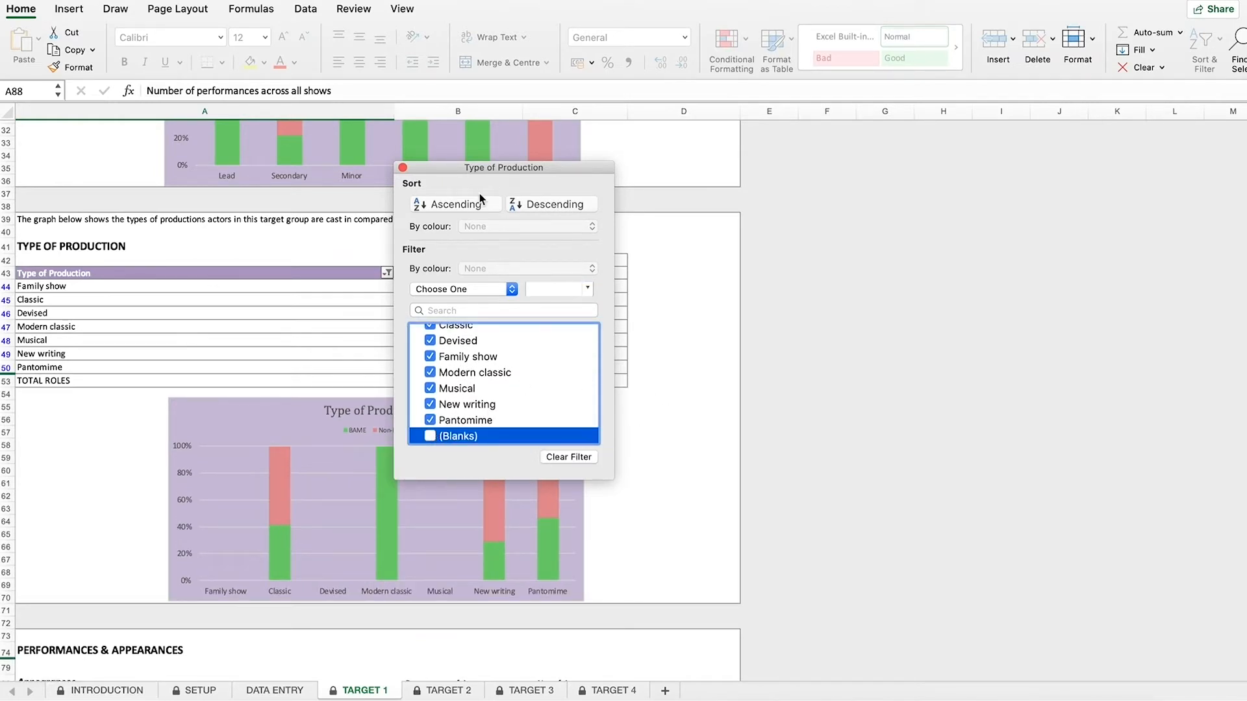
{"action": "left_click", "coordinate": [403, 168]}
- Examine the BAME production chart, appearances and seats figures, and the Women 50+ breakdown on the TARGET 2 sheet
{"action": "scroll", "coordinate": [671, 386], "scroll_direction": "down", "scroll_amount": 3}
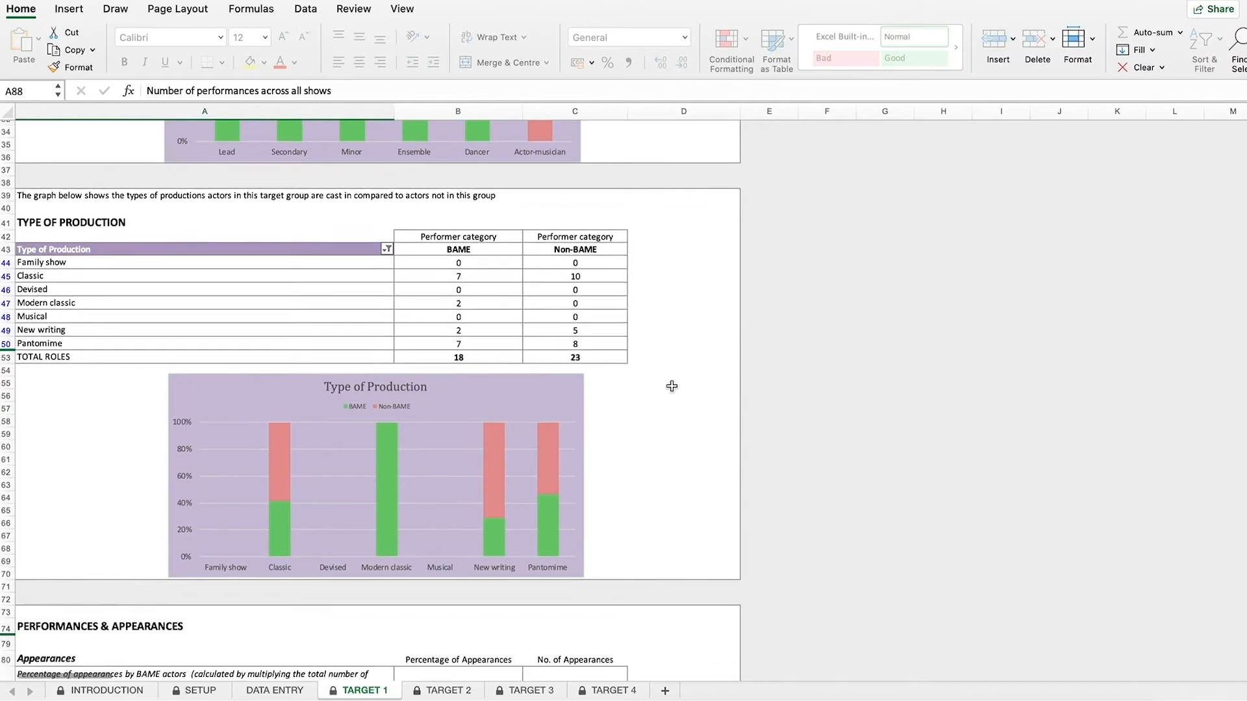
{"action": "scroll", "coordinate": [671, 387], "scroll_direction": "down", "scroll_amount": 5}
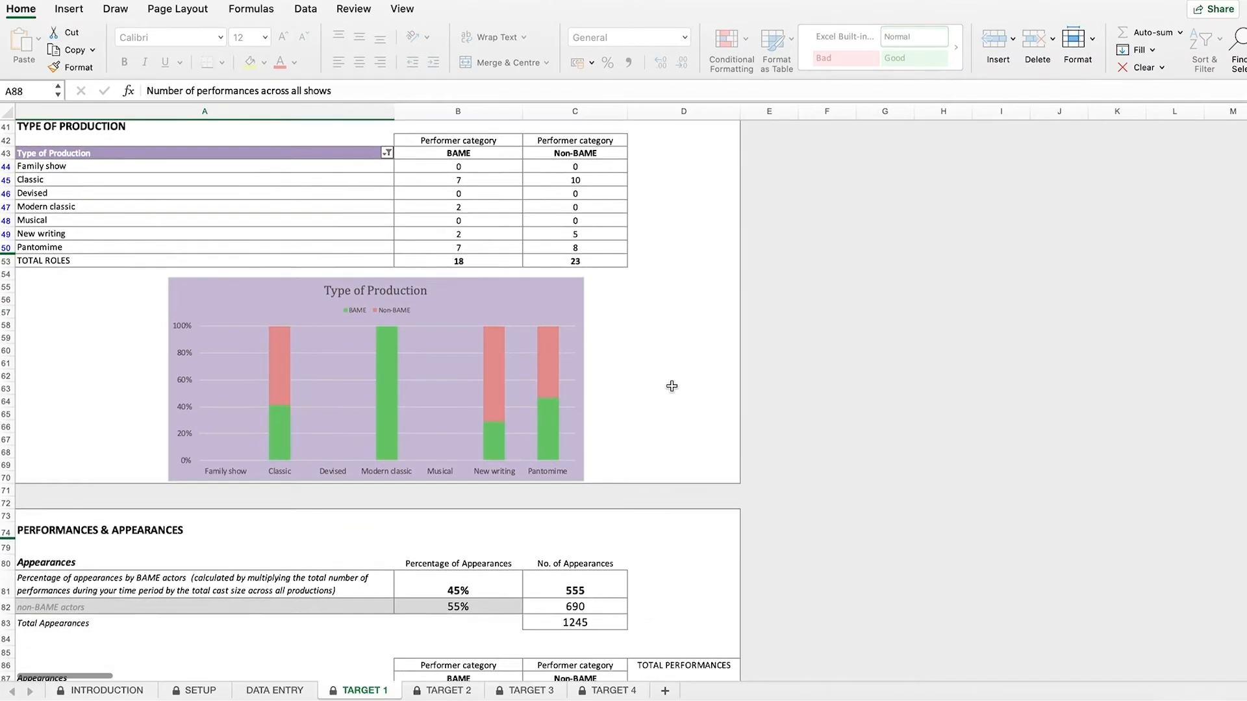
{"action": "scroll", "coordinate": [672, 387], "scroll_direction": "down", "scroll_amount": 3}
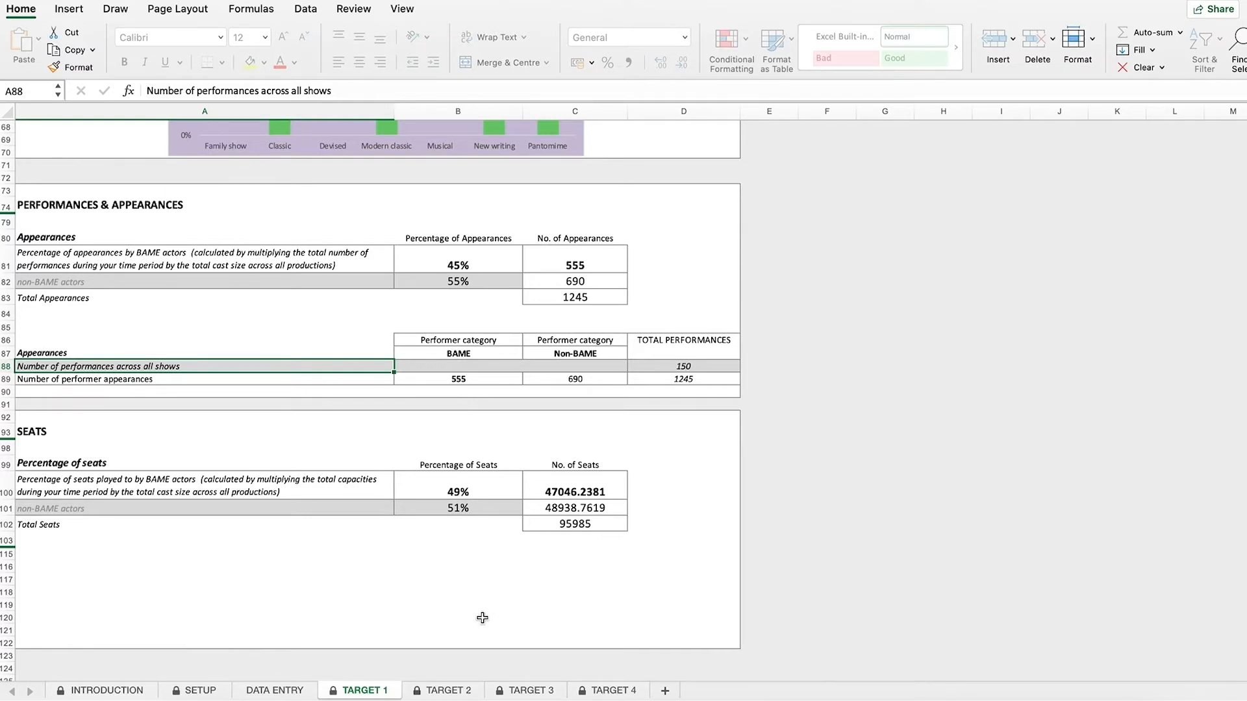
{"action": "left_click", "coordinate": [447, 691]}
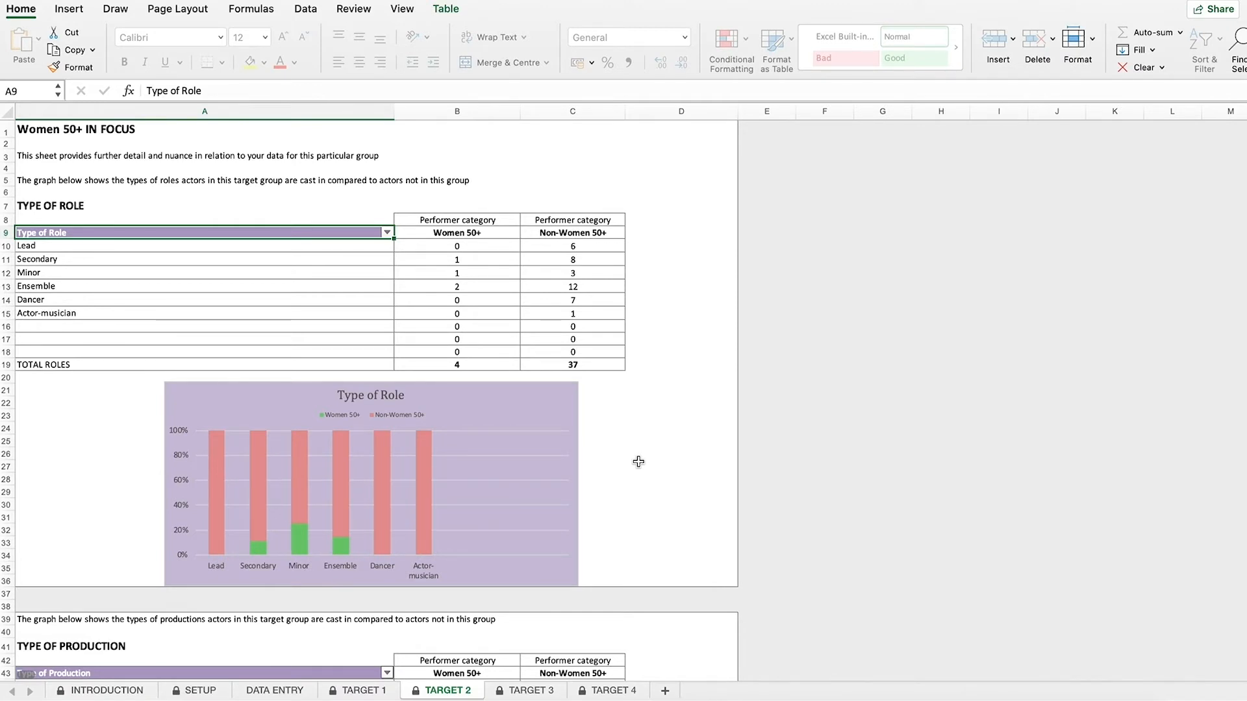
{"action": "left_click", "coordinate": [354, 691]}
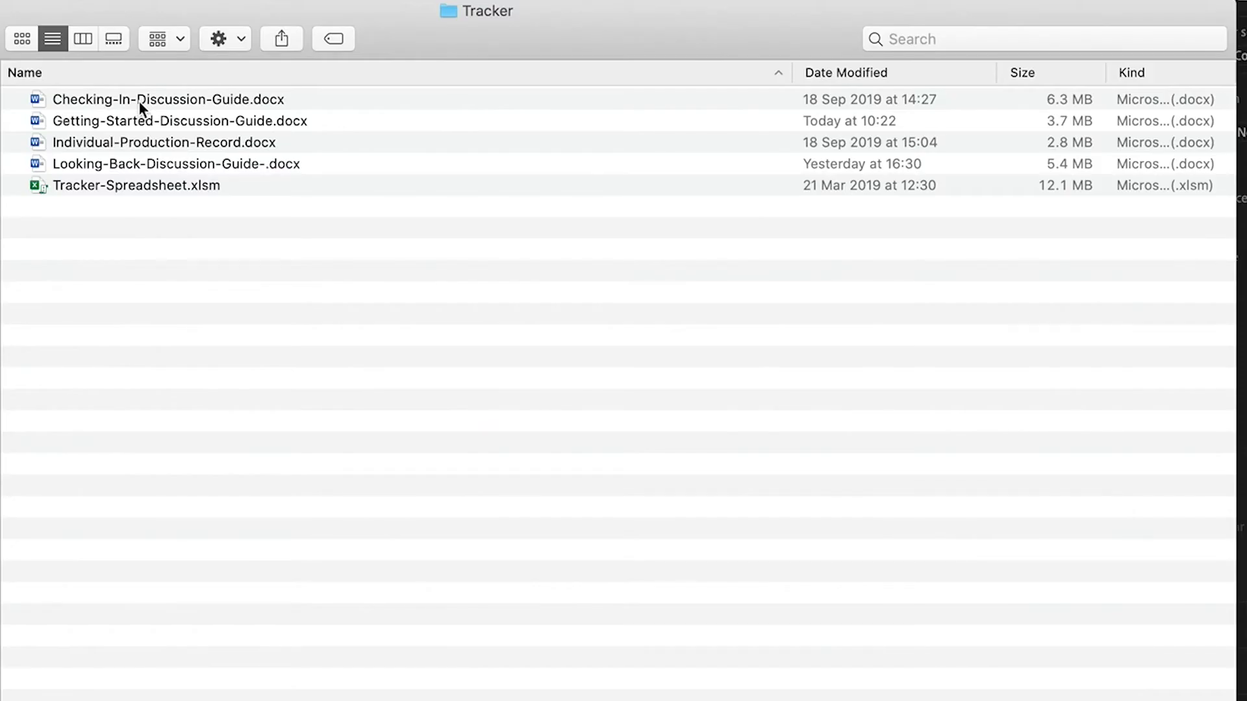
- Open Looking-Back-Discussion-Guide-.docx from the Tracker folder in Word
{"action": "double_click", "coordinate": [332, 164]}
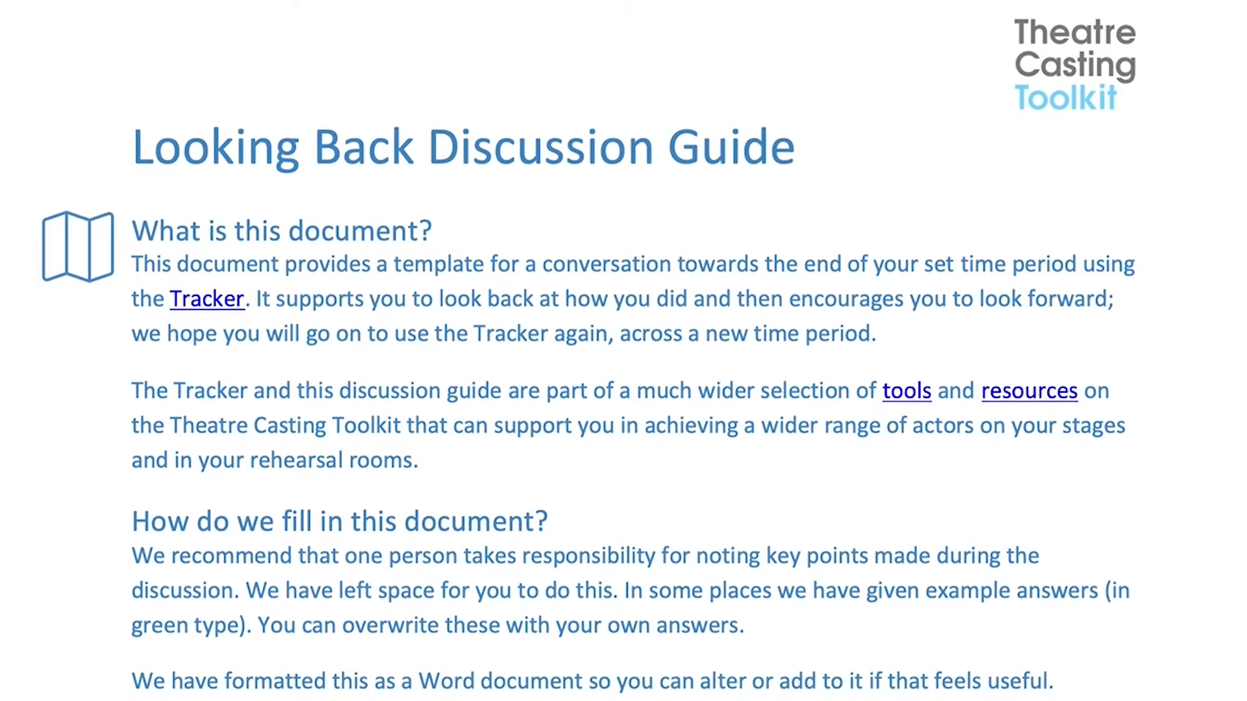